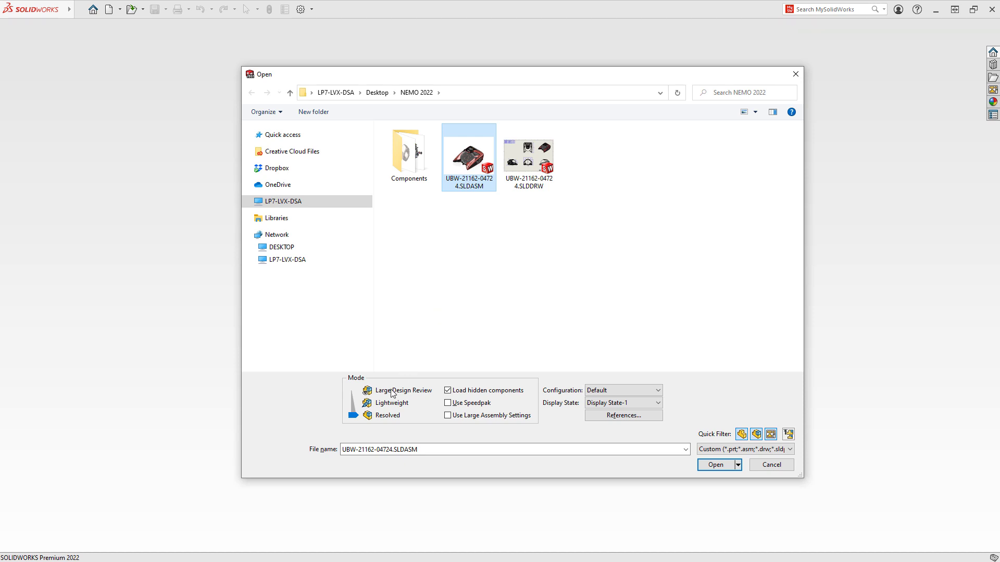
Step: Open the assembly UBW-21162-04724.SLDASM in Large Design Review mode and dismiss the mode's introduction
{"action": "left_click", "coordinate": [391, 391]}
{"action": "left_click", "coordinate": [708, 465]}
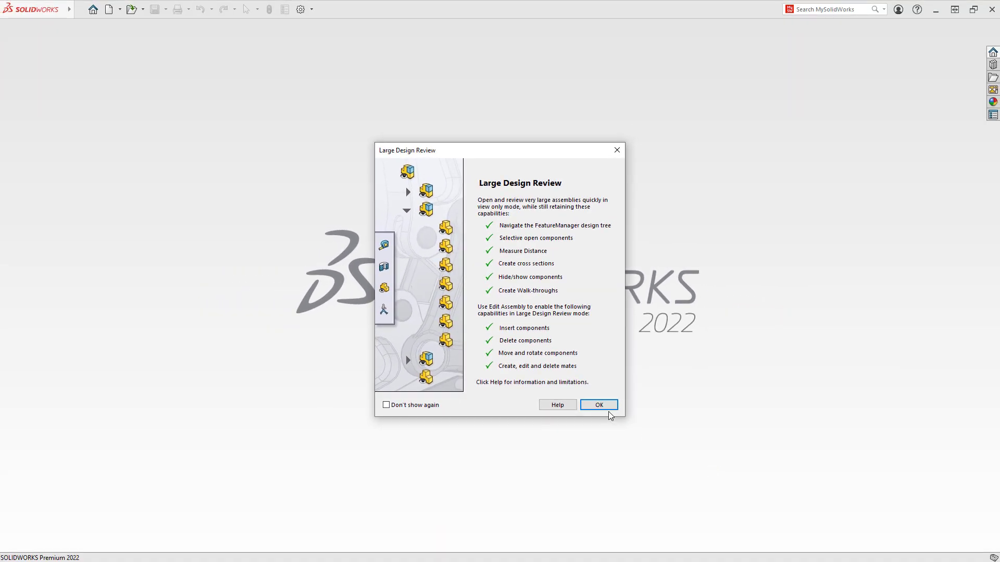
{"action": "left_click", "coordinate": [600, 406]}
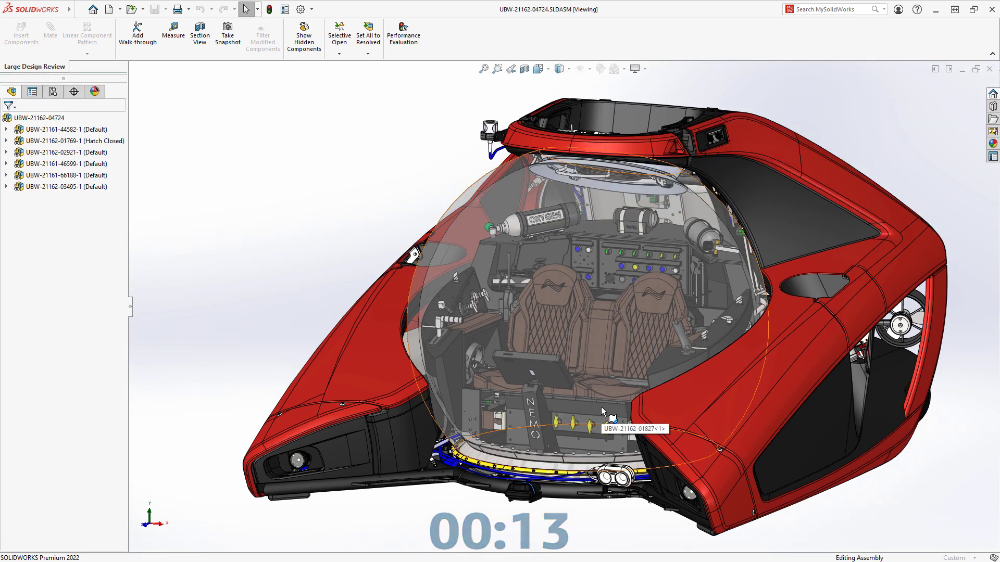
{"action": "mouse_move", "coordinate": [601, 408]}
{"action": "middle_mouse_down"}
{"action": "mouse_move", "coordinate": [333, 359]}
{"action": "mouse_move", "coordinate": [588, 413]}
{"action": "middle_mouse_up"}
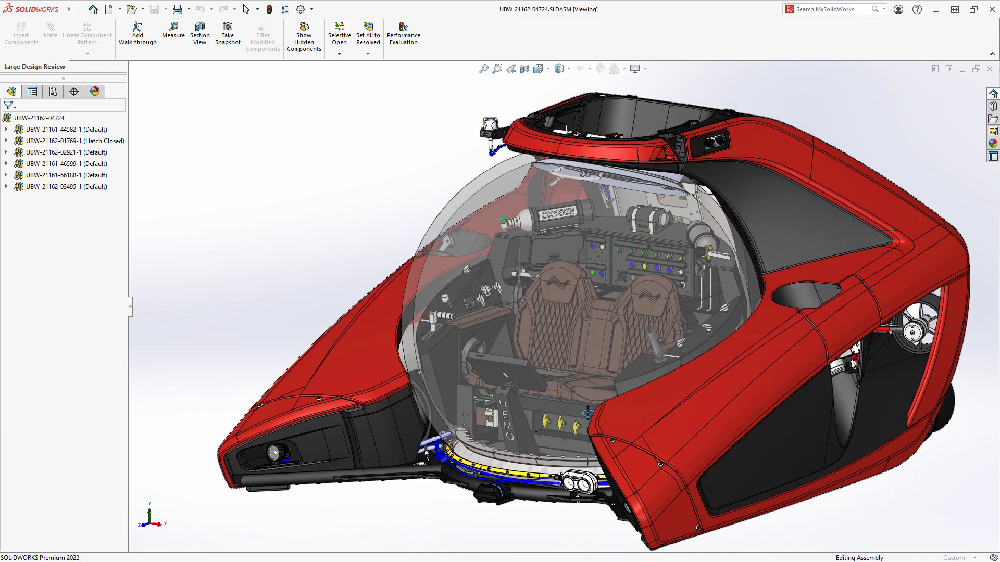
{"action": "right_click", "coordinate": [32, 117]}
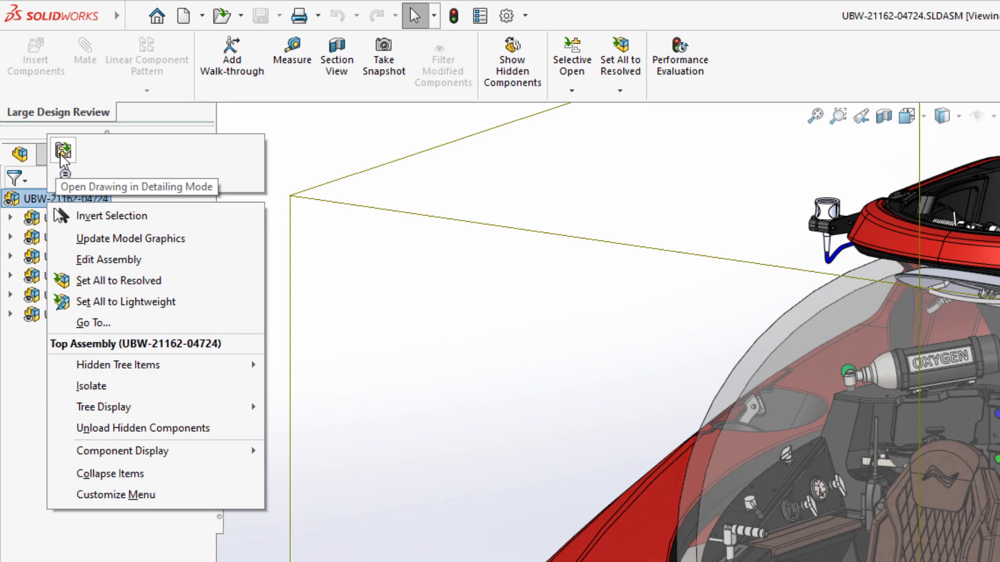
{"action": "key", "text": "Escape"}
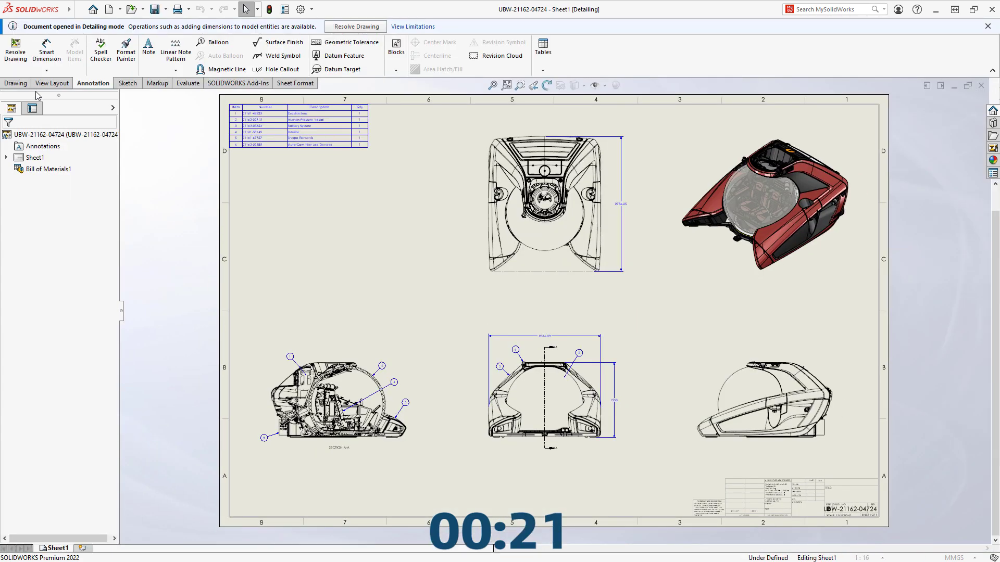
Step: Dimension the outer arc of the spherical hull in Section A-A and display the dimension as a diameter
{"action": "left_click", "coordinate": [520, 85]}
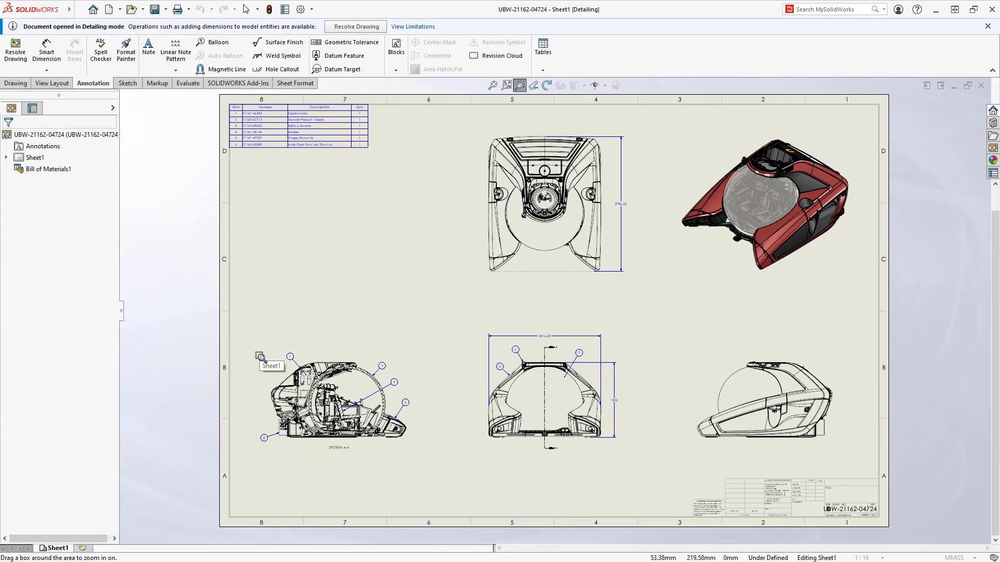
{"action": "left_click_drag", "start_coordinate": [254, 349], "coordinate": [431, 465]}
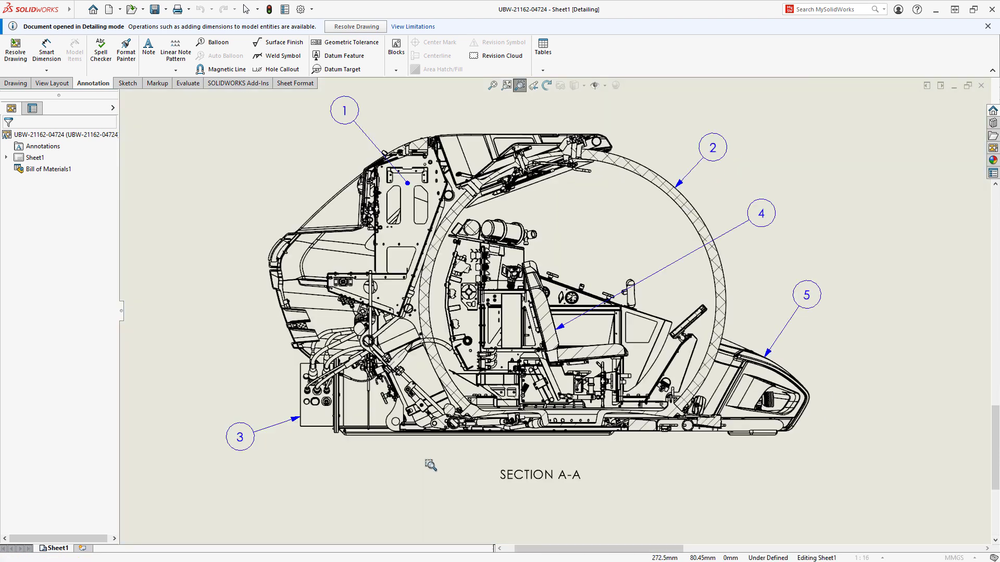
{"action": "right_click", "coordinate": [439, 476]}
{"action": "left_click", "coordinate": [469, 487]}
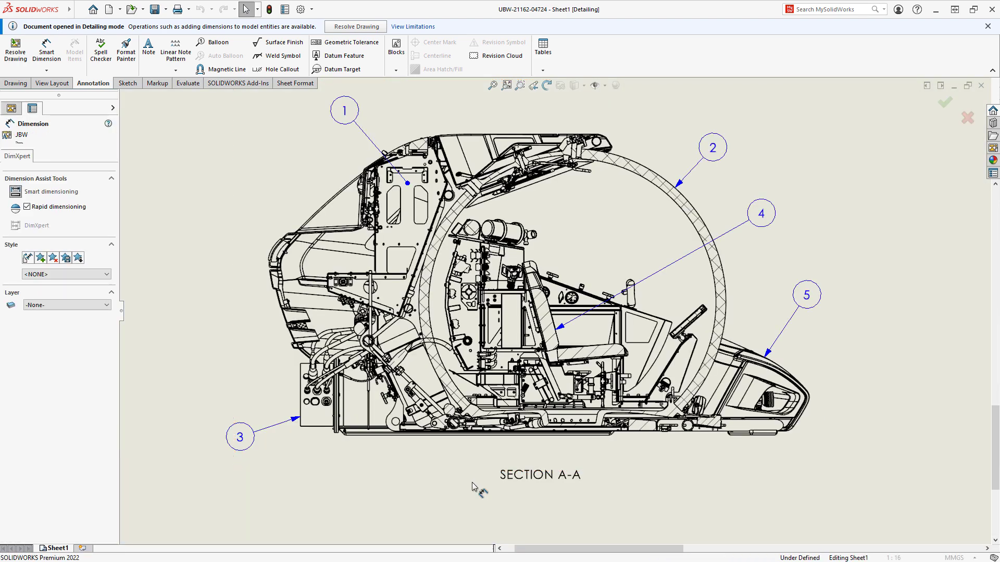
{"action": "left_click", "coordinate": [705, 222]}
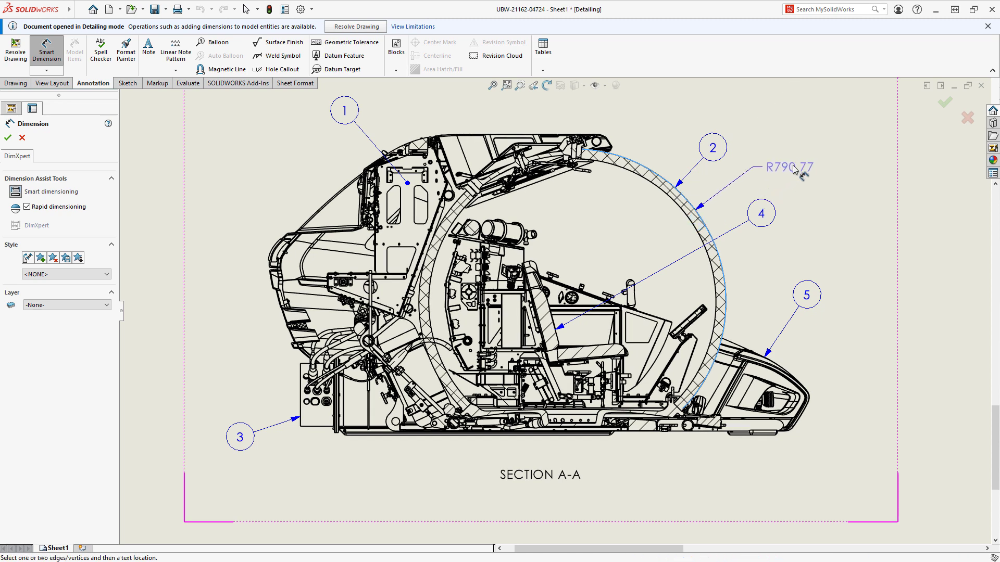
{"action": "left_click", "coordinate": [801, 161]}
{"action": "right_click", "coordinate": [801, 157]}
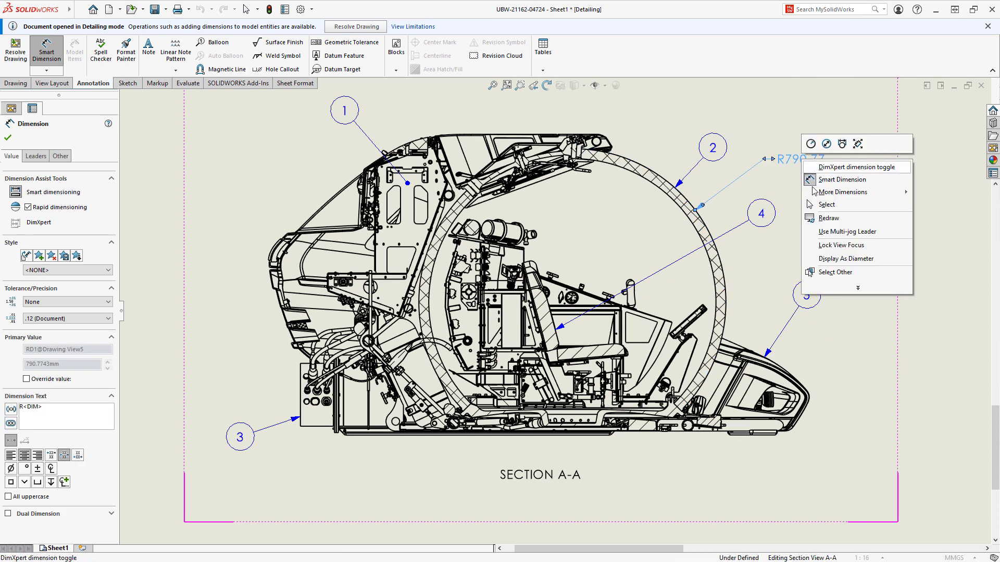
{"action": "left_click", "coordinate": [817, 271]}
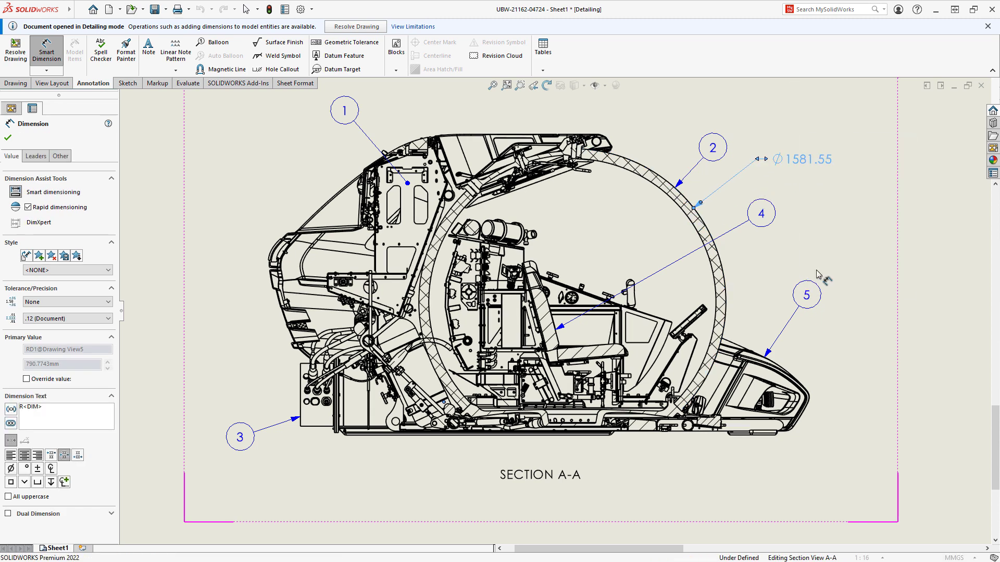
Step: Dimension the lengths of the long base edge and the short front foot in one row below Section A-A
{"action": "left_click", "coordinate": [448, 438]}
{"action": "left_click", "coordinate": [479, 499]}
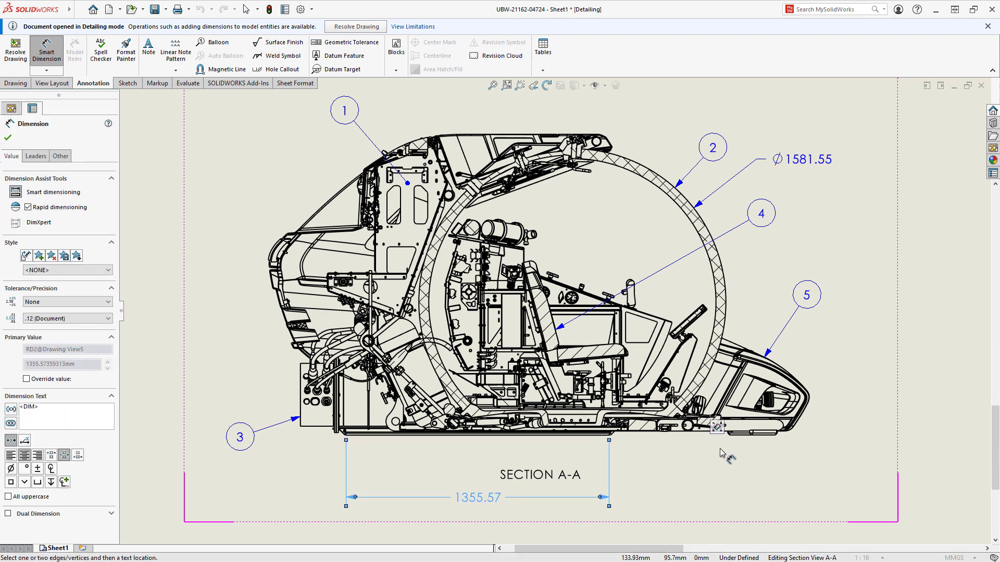
{"action": "left_click", "coordinate": [775, 435]}
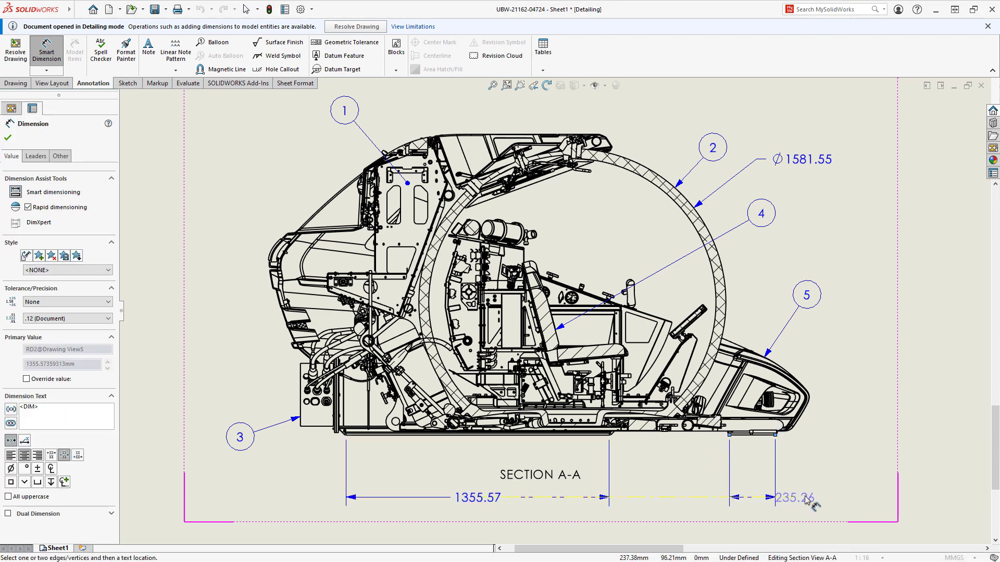
{"action": "left_click", "coordinate": [820, 499]}
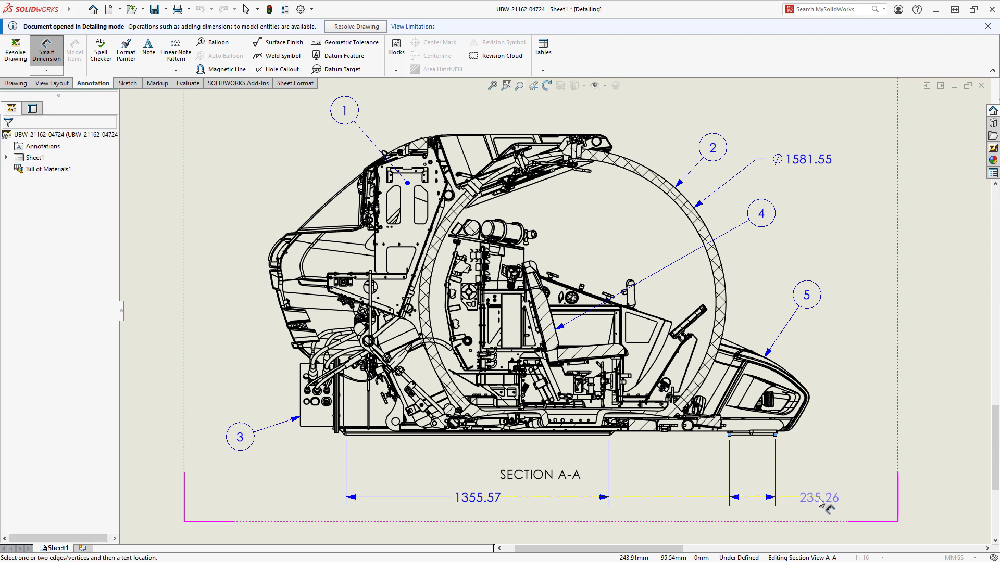
Step: Add an angular dimension between the seat cushion and the tilted display in Section A-A, and finish dimensioning
{"action": "left_click", "coordinate": [603, 347]}
{"action": "left_click", "coordinate": [689, 321]}
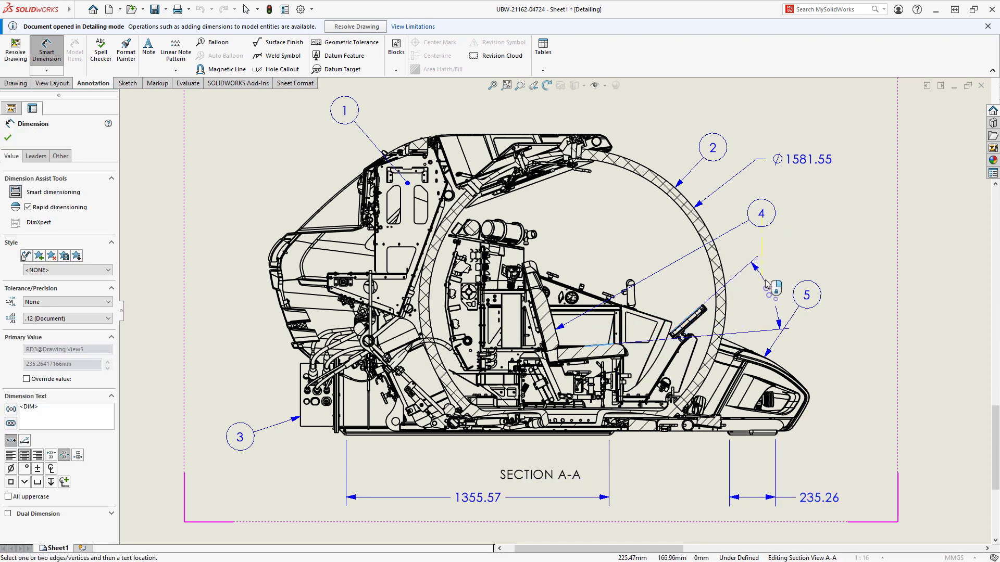
{"action": "left_click", "coordinate": [768, 297]}
{"action": "key", "text": "Escape"}
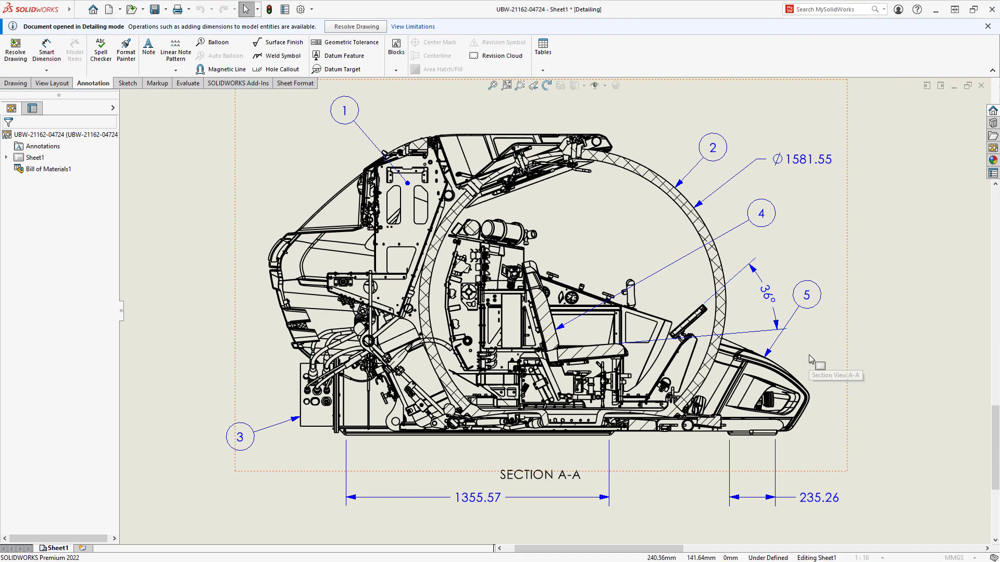
{"action": "left_click", "coordinate": [507, 85]}
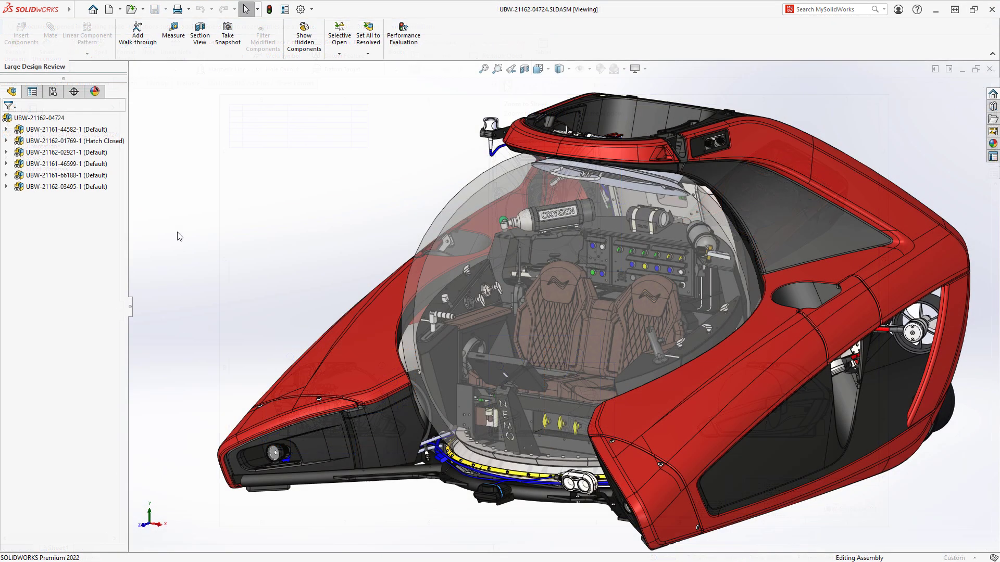
{"action": "left_click", "coordinate": [53, 141]}
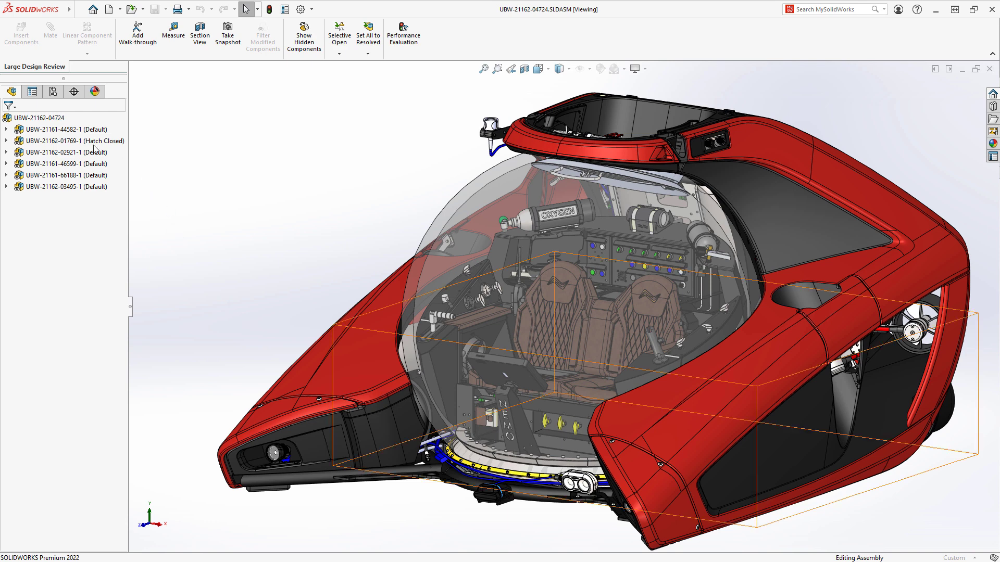
{"action": "right_click", "coordinate": [54, 141]}
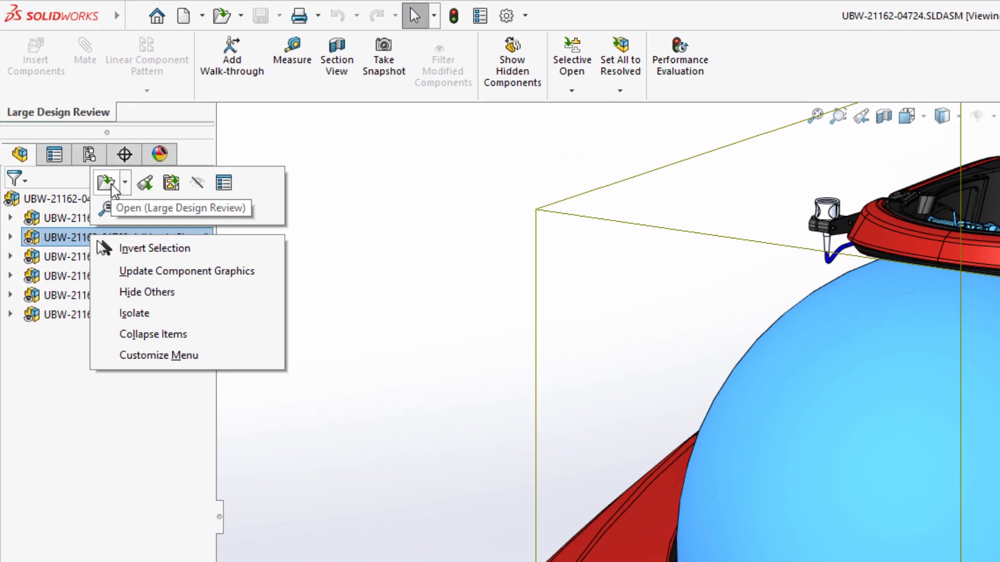
{"action": "left_click", "coordinate": [111, 186]}
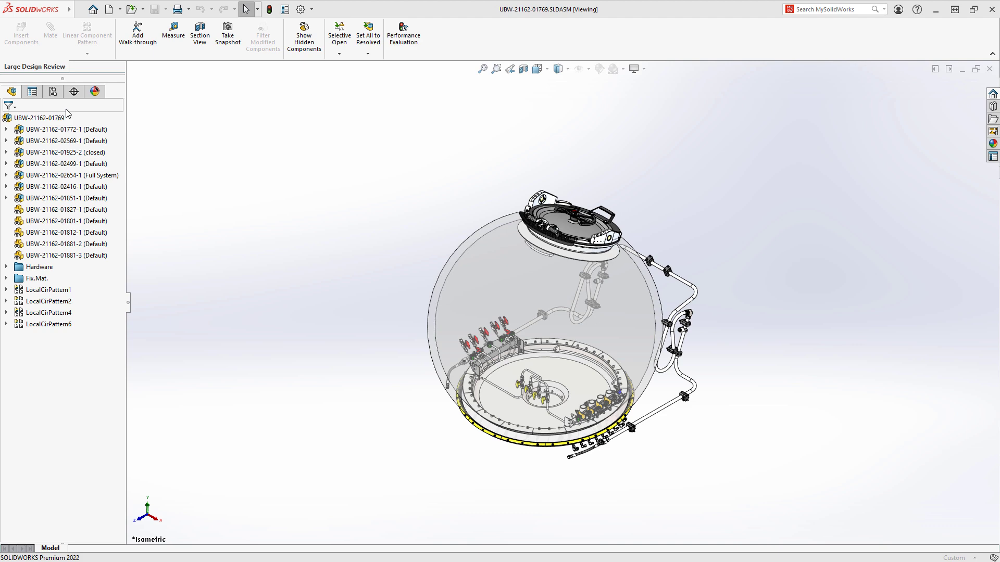
{"action": "right_click", "coordinate": [58, 175]}
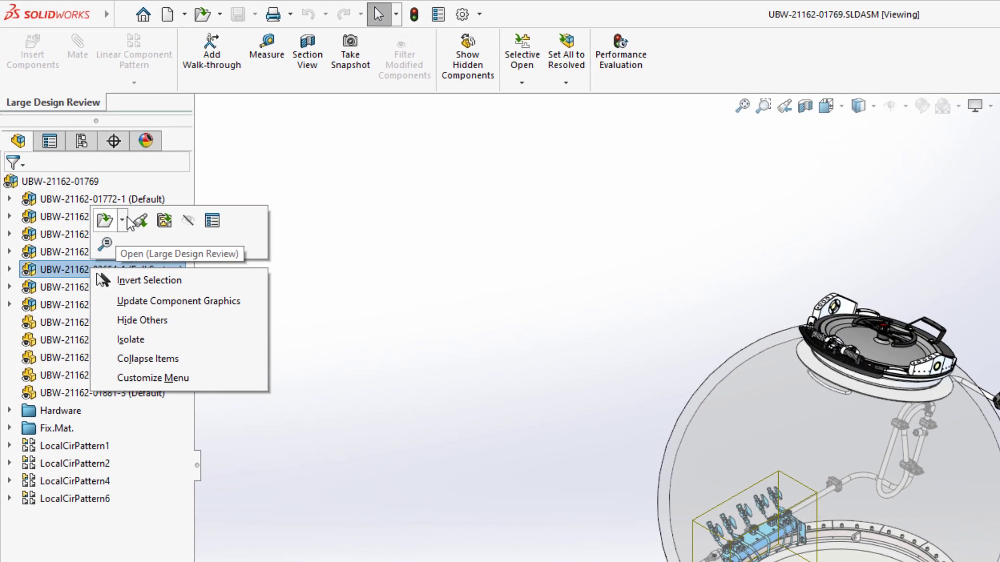
{"action": "left_click", "coordinate": [123, 221]}
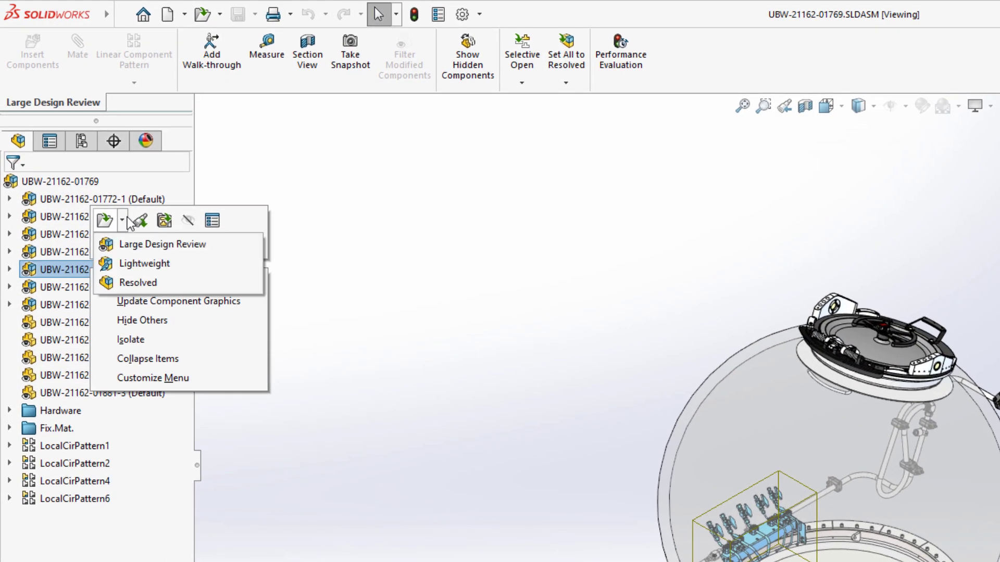
{"action": "left_click", "coordinate": [129, 282]}
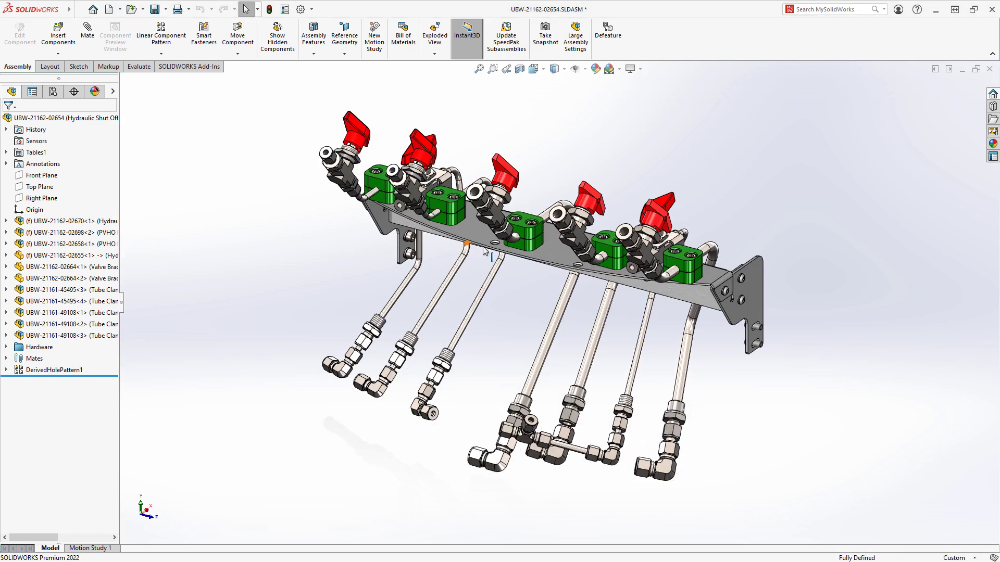
{"action": "left_click", "coordinate": [535, 255]}
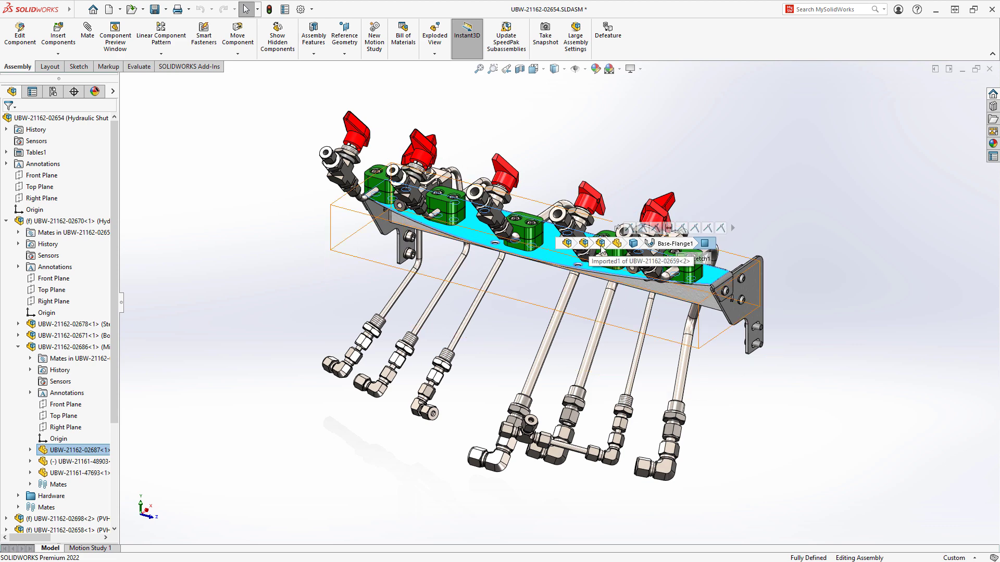
{"action": "left_click", "coordinate": [600, 243]}
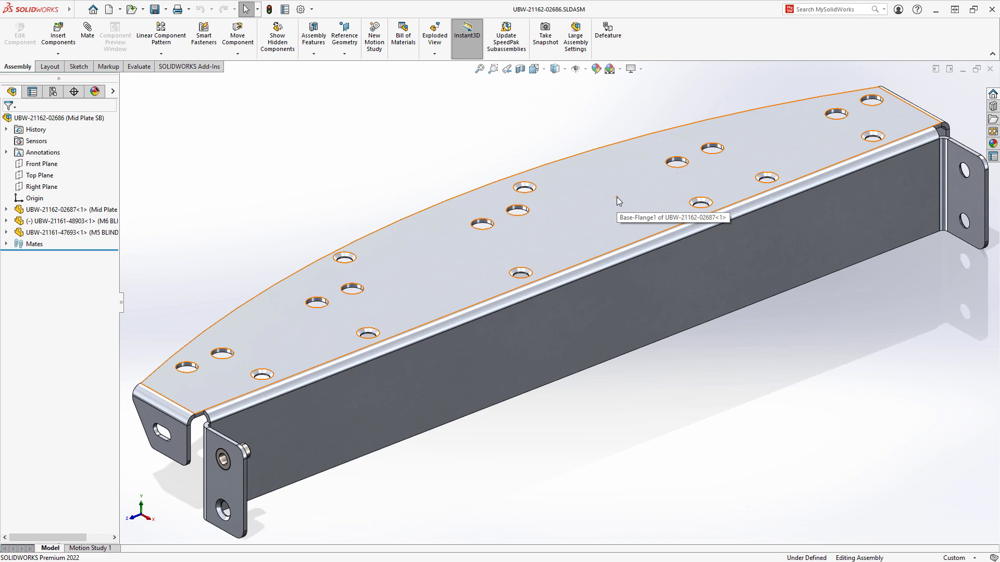
Step: Move the loose M6 blind insert into the free space above the plate's curved edge near its narrow end
{"action": "left_click", "coordinate": [99, 222]}
{"action": "left_click_drag", "start_coordinate": [308, 333], "coordinate": [323, 214]}
{"action": "left_click_drag", "start_coordinate": [299, 290], "coordinate": [213, 286]}
{"action": "left_click_drag", "start_coordinate": [195, 244], "coordinate": [228, 319]}
{"action": "left_click", "coordinate": [174, 310]}
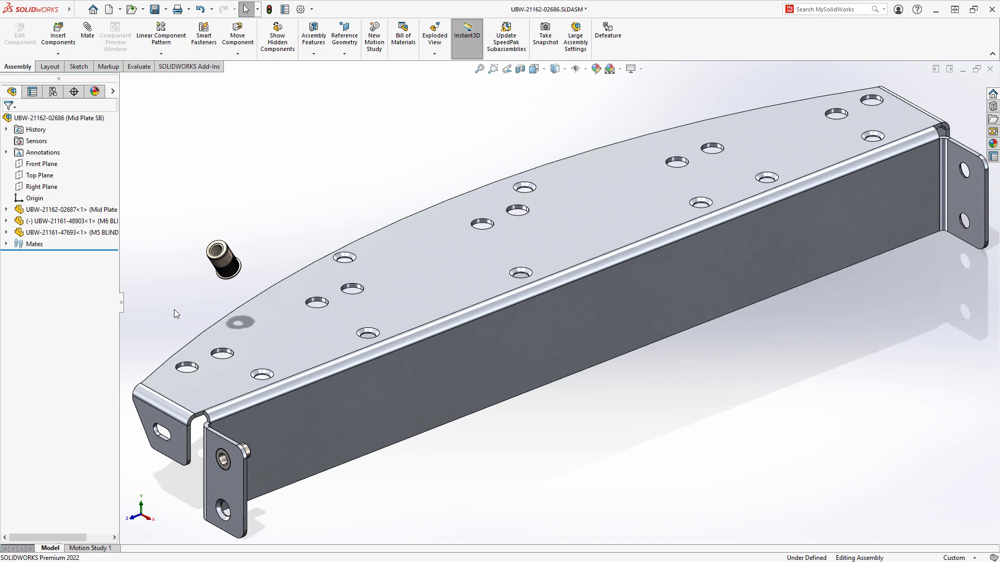
Step: Mate the M6 insert's flange face coincident with the plate's top face, flipping the alignment so the barrel points down
{"action": "key", "text": "z"}
{"action": "left_click_drag", "start_coordinate": [139, 209], "coordinate": [503, 522]}
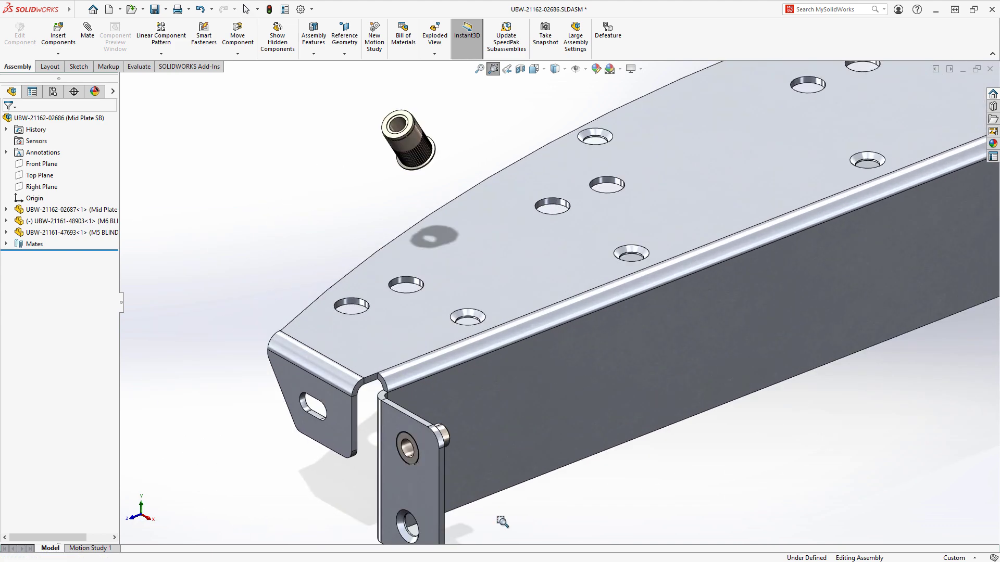
{"action": "key", "text": "Escape"}
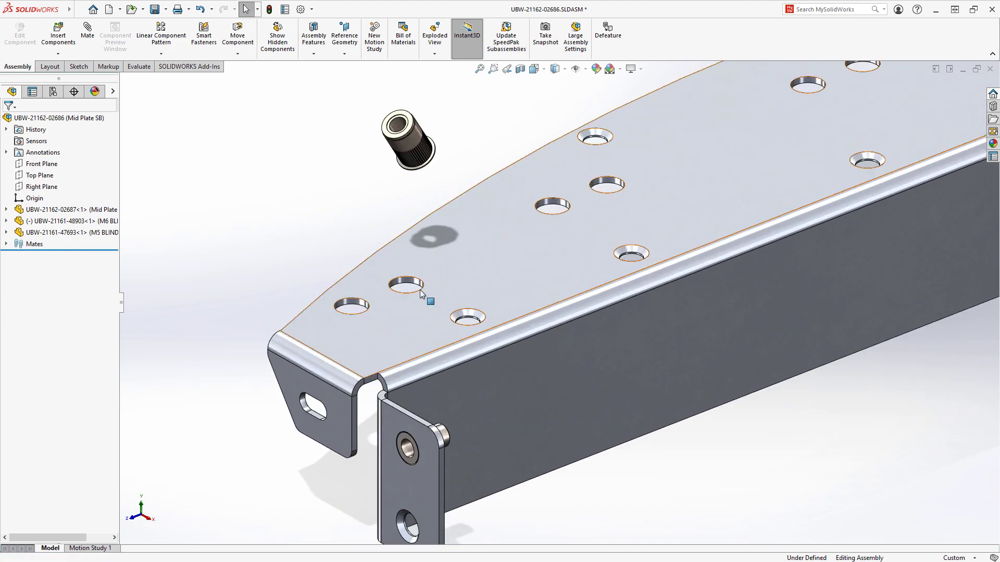
{"action": "left_click", "coordinate": [405, 169]}
{"action": "left_click", "coordinate": [429, 226], "text": "ctrl"}
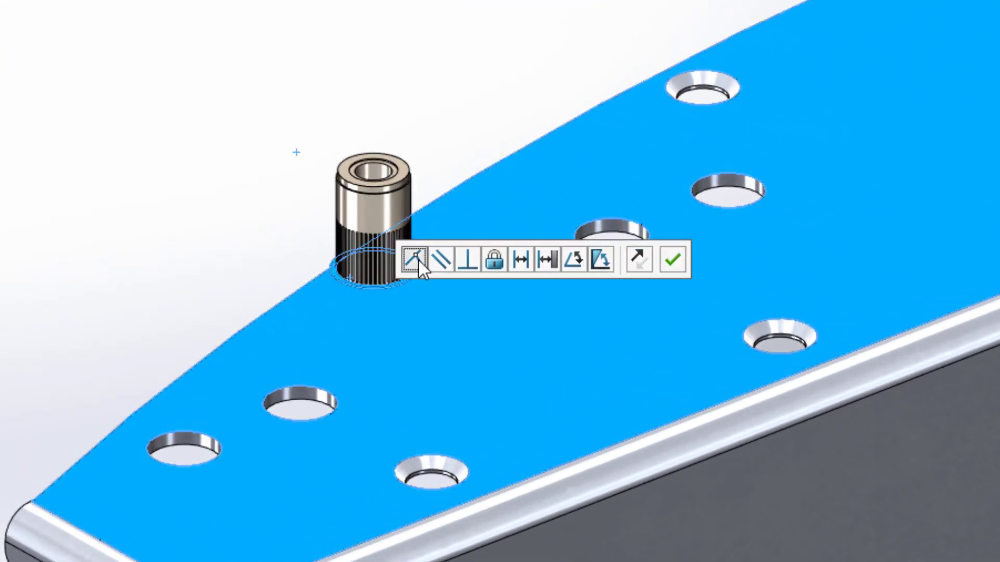
{"action": "left_click", "coordinate": [639, 260]}
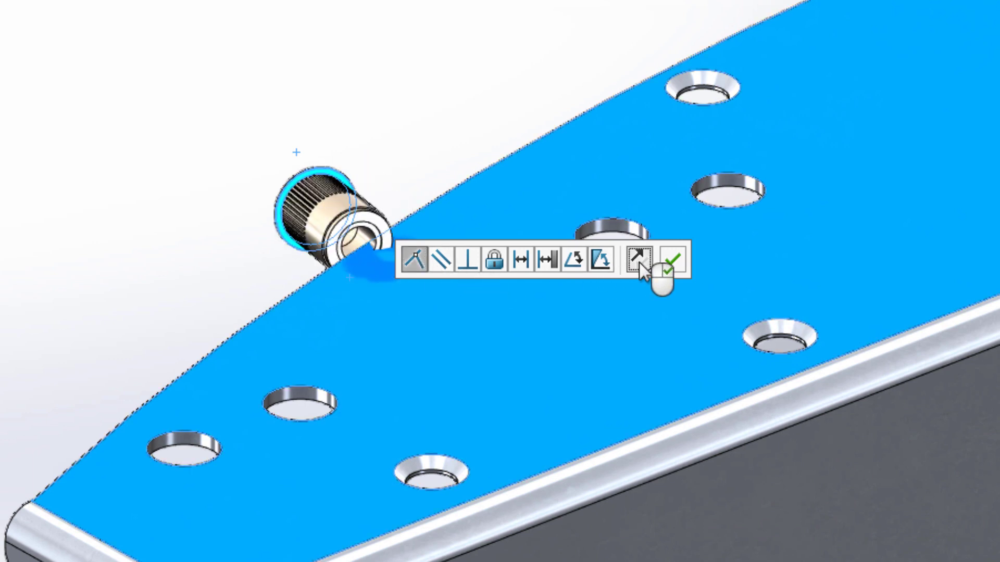
{"action": "left_click", "coordinate": [673, 258]}
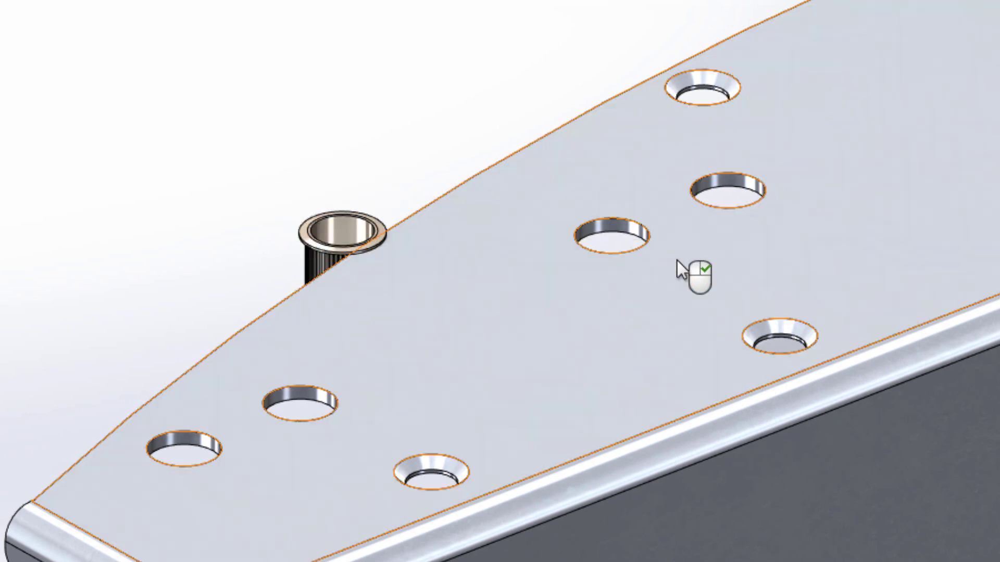
Step: Mate the M6 insert concentric with the second plain hole from the plate's narrow end, with rotation locked
{"action": "left_click", "coordinate": [373, 231]}
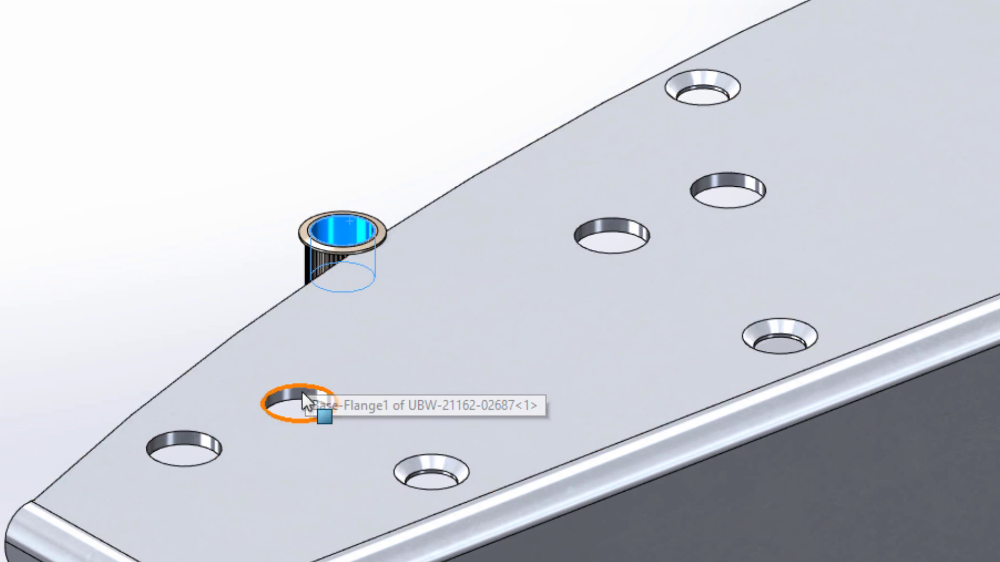
{"action": "left_click", "coordinate": [301, 392], "text": "ctrl"}
{"action": "left_click", "coordinate": [448, 379]}
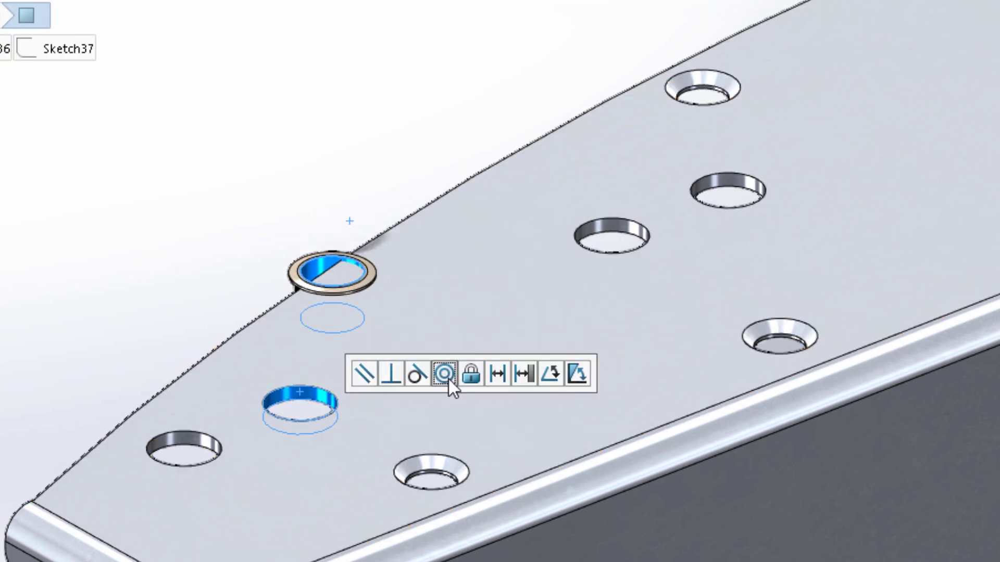
{"action": "left_click", "coordinate": [617, 374]}
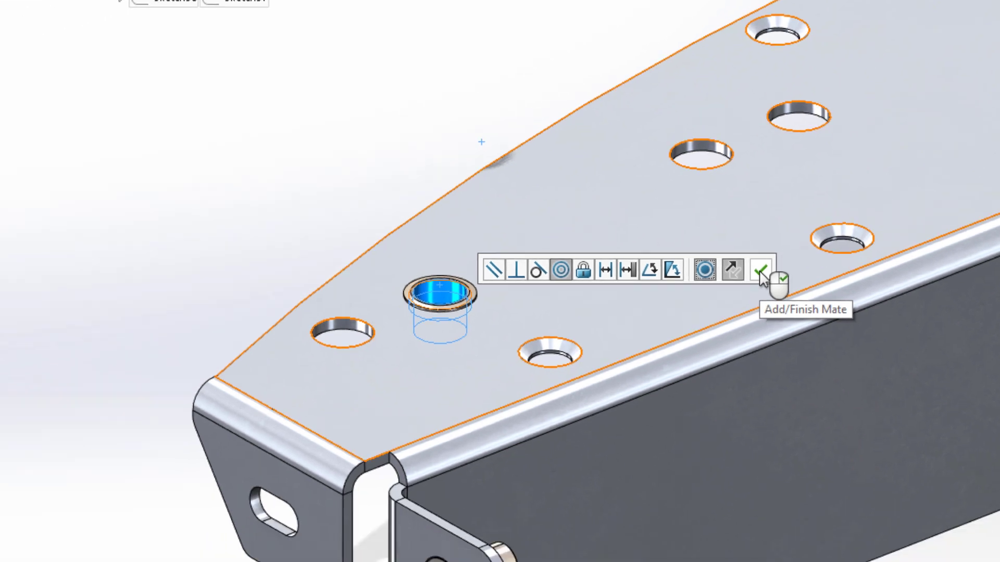
{"action": "left_click", "coordinate": [684, 378]}
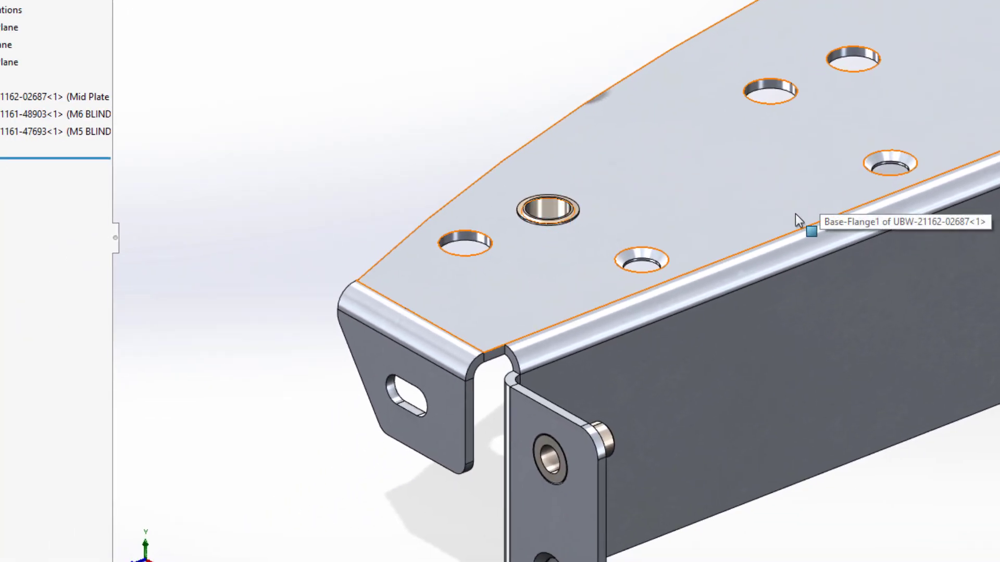
Step: Copy the end flange's M5 insert and mate the copy concentric with the plate's countersunk hole nearest the narrow end, barrel down and rotation locked
{"action": "left_click_drag", "start_coordinate": [599, 438], "coordinate": [492, 63], "text": "ctrl"}
{"action": "left_click", "coordinate": [514, 53]}
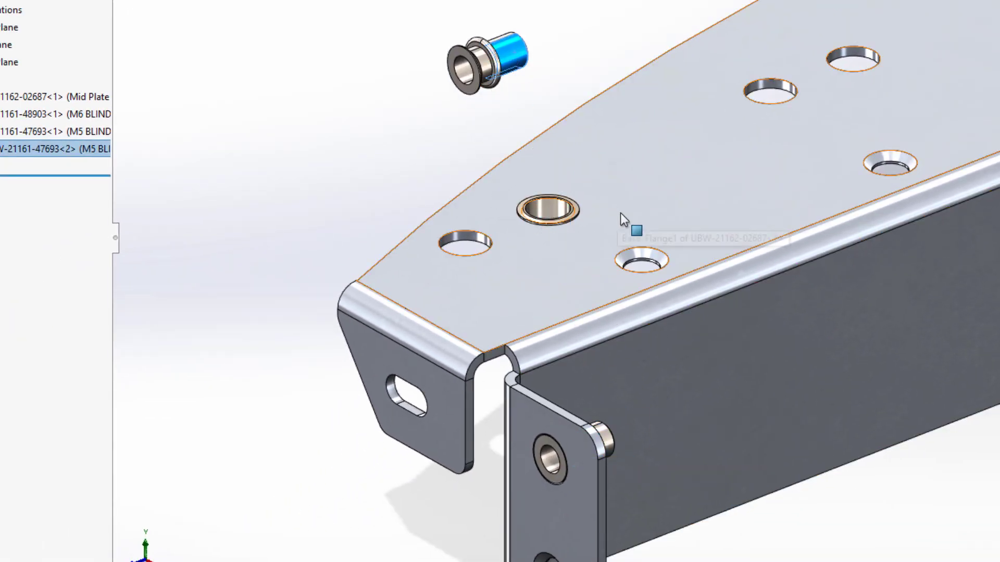
{"action": "left_click", "coordinate": [641, 254], "text": "ctrl"}
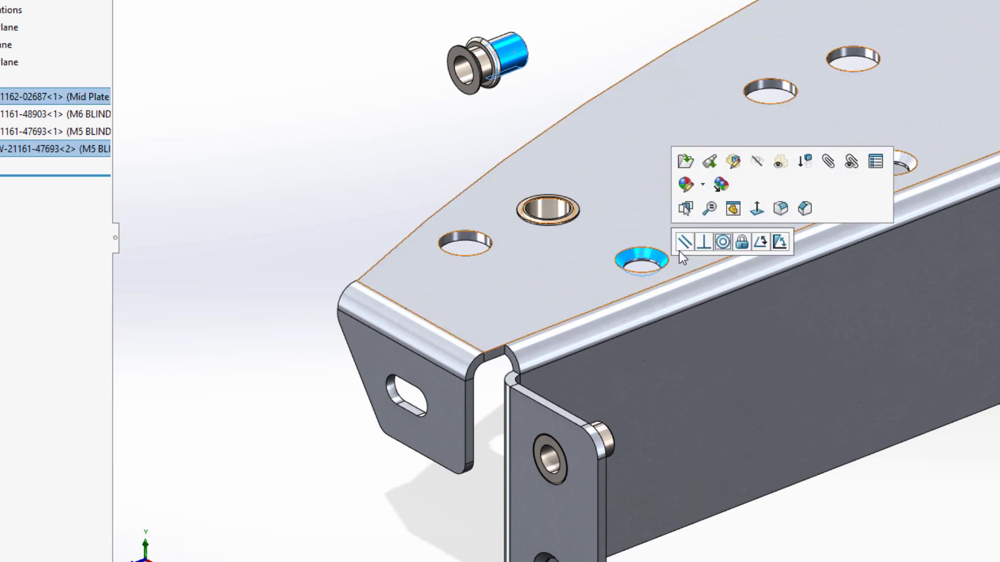
{"action": "left_click", "coordinate": [722, 242]}
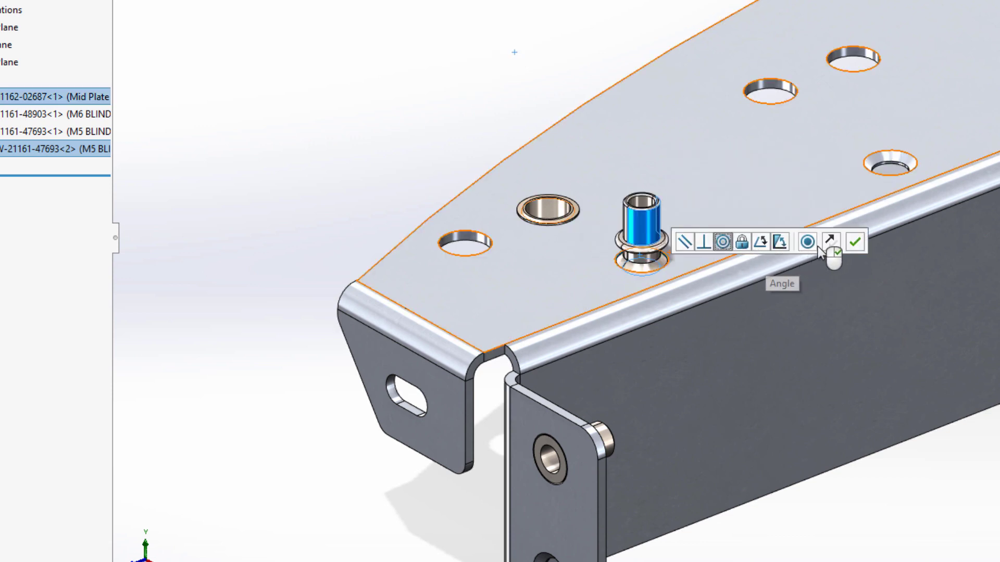
{"action": "left_click", "coordinate": [831, 246]}
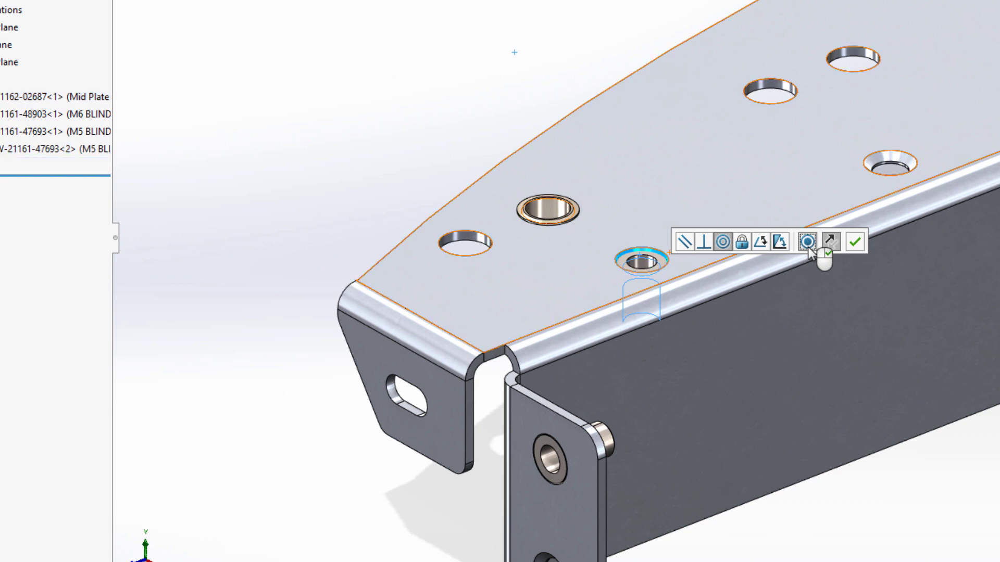
{"action": "right_click", "coordinate": [809, 249]}
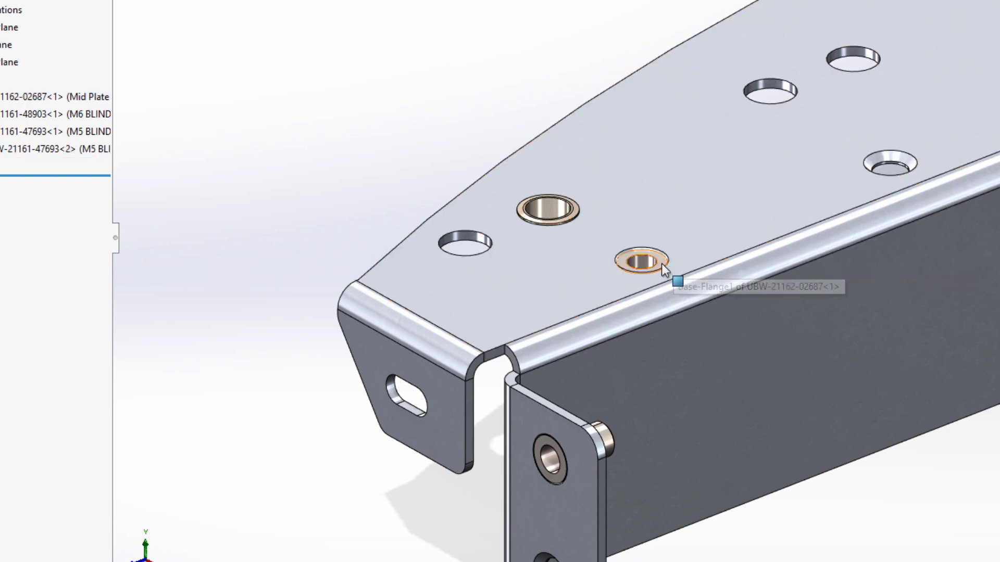
Step: Mate the copied M5 insert's flange face coincident with the mid plate's top face
{"action": "left_click", "coordinate": [661, 264]}
{"action": "left_click", "coordinate": [619, 256]}
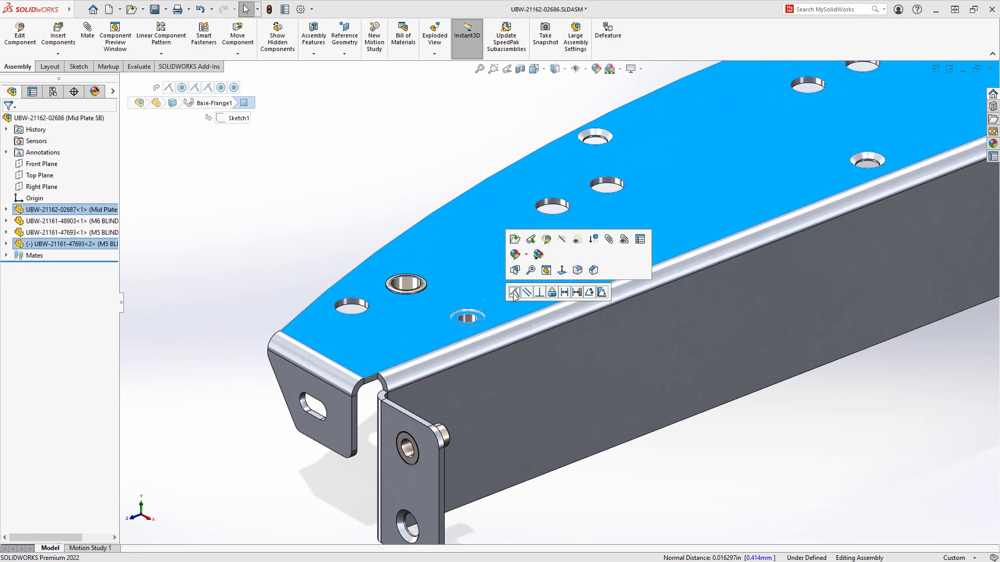
{"action": "key", "text": "Escape"}
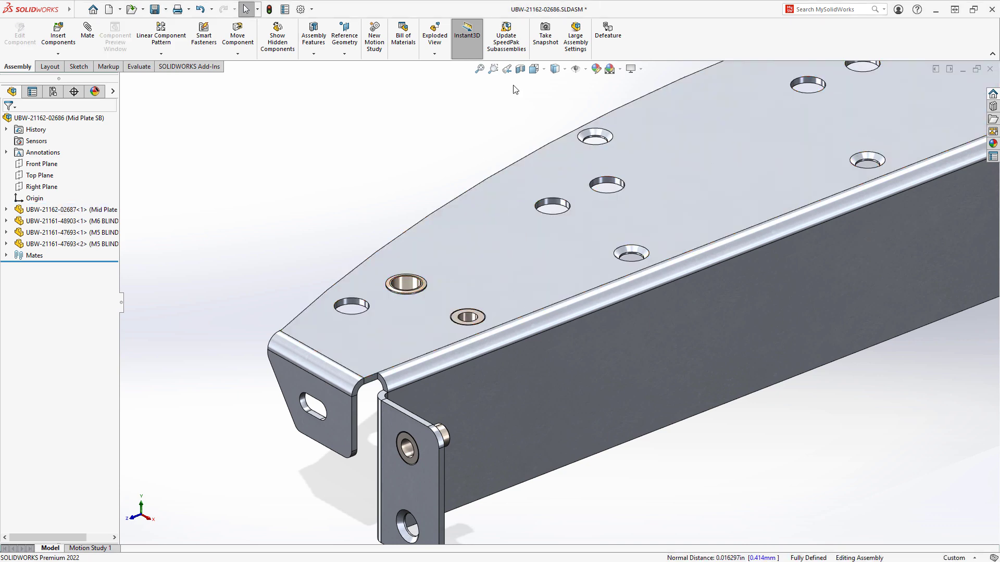
{"action": "left_click", "coordinate": [506, 70]}
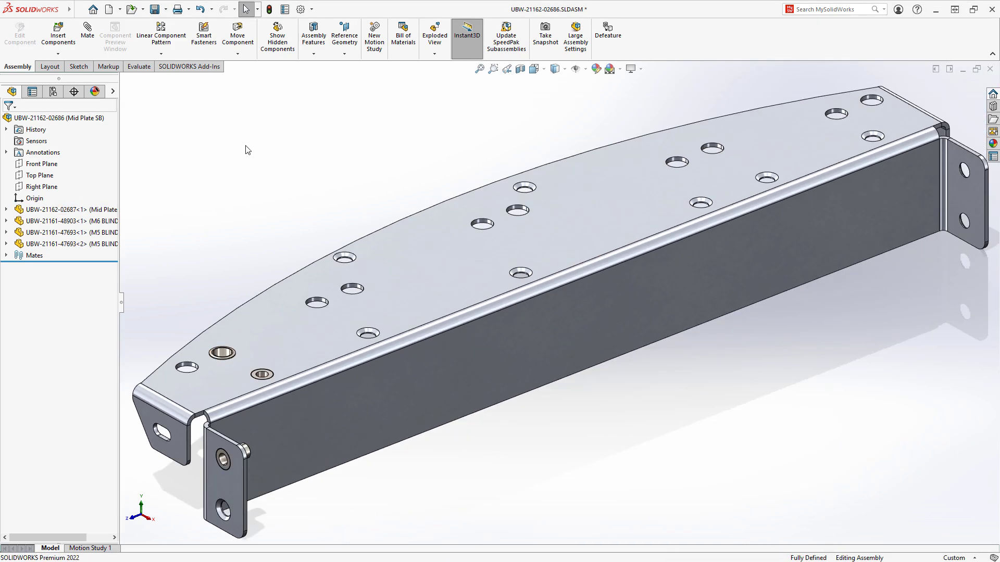
{"action": "key", "text": "s"}
{"action": "left_click", "coordinate": [295, 176]}
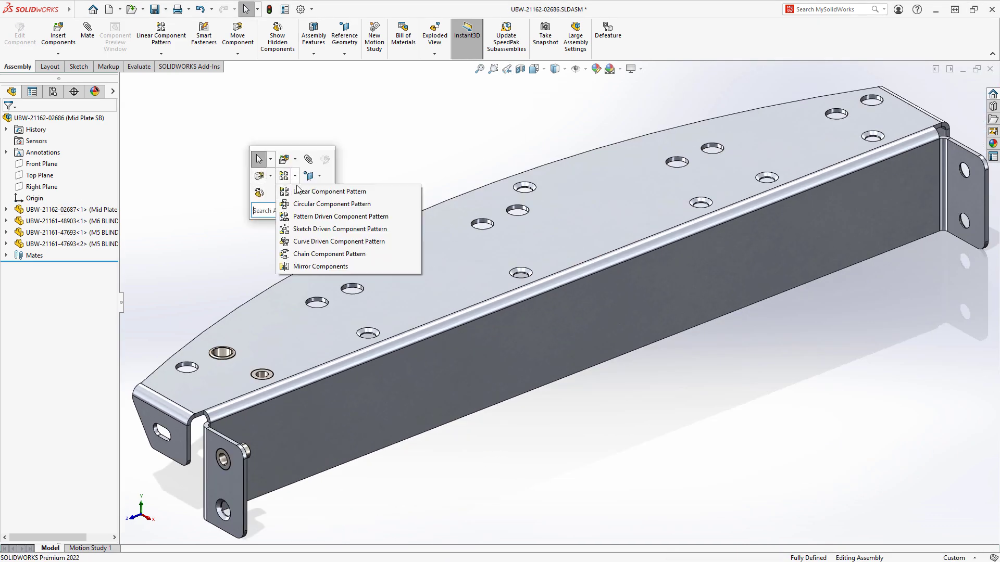
{"action": "left_click", "coordinate": [313, 216]}
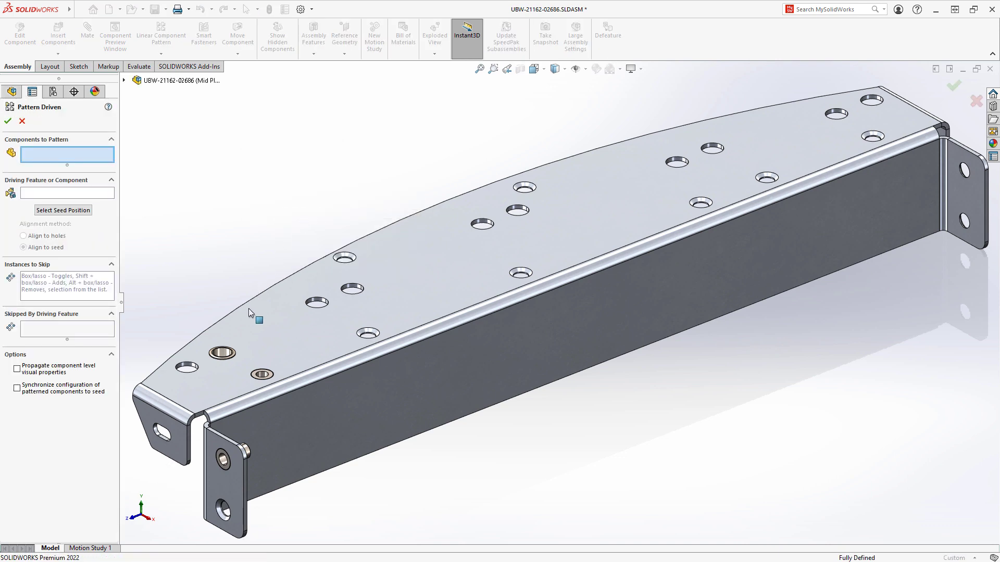
{"action": "left_click", "coordinate": [222, 353]}
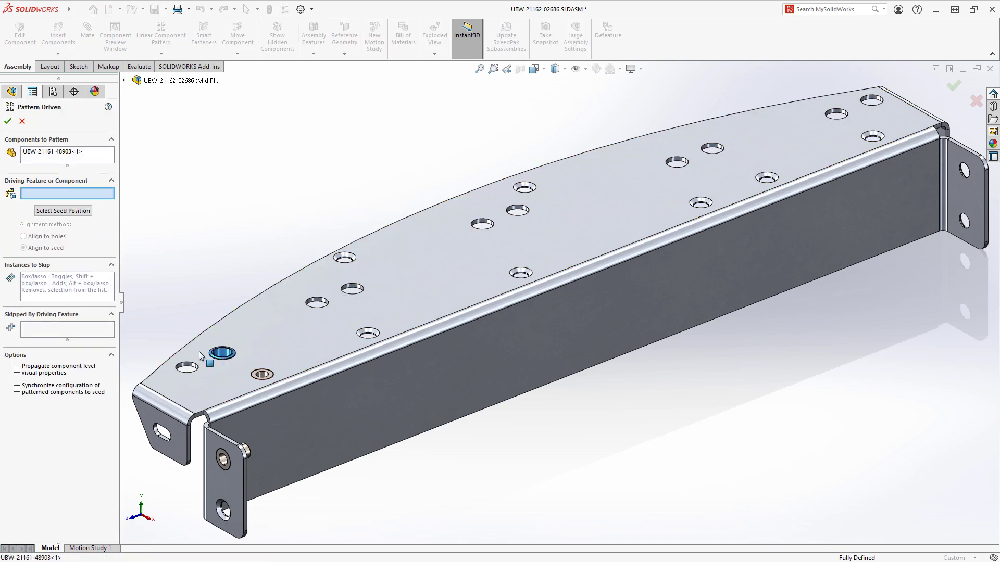
{"action": "left_click", "coordinate": [187, 368]}
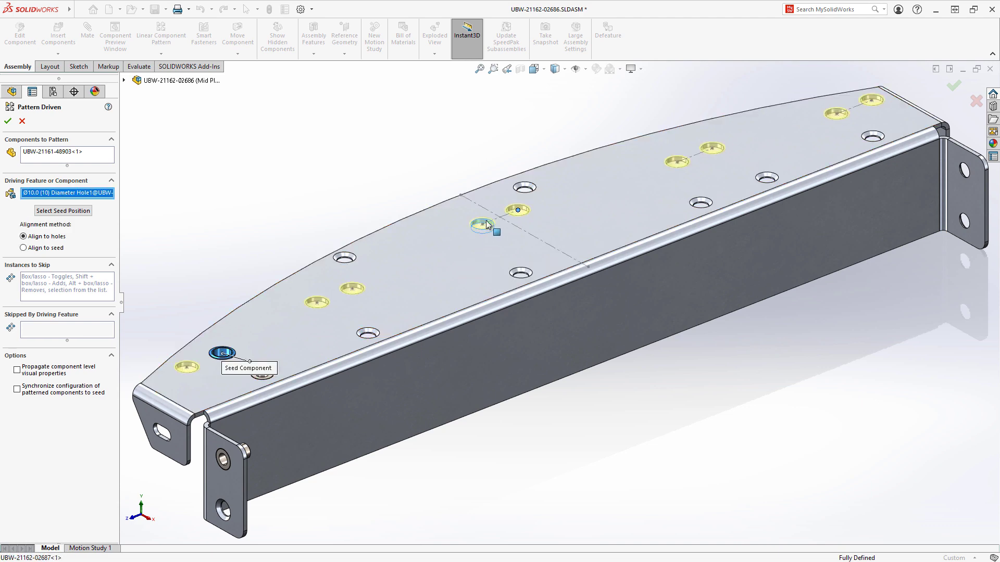
{"action": "key", "text": "Escape"}
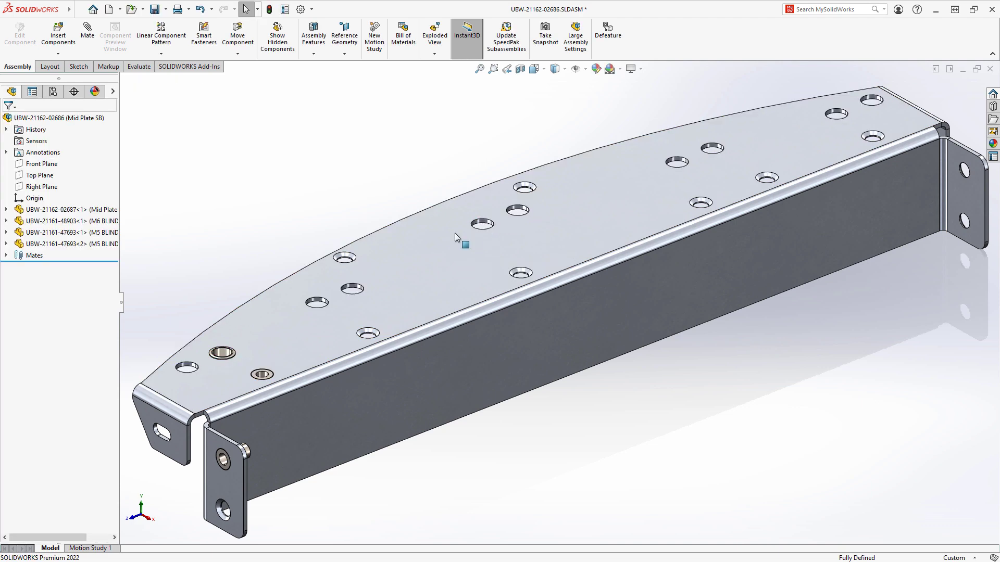
Step: Edit the M6 insert's concentric mate to use the plain hole of the central pair farther from the plate's narrow end
{"action": "left_click", "coordinate": [223, 353]}
{"action": "left_click", "coordinate": [281, 331]}
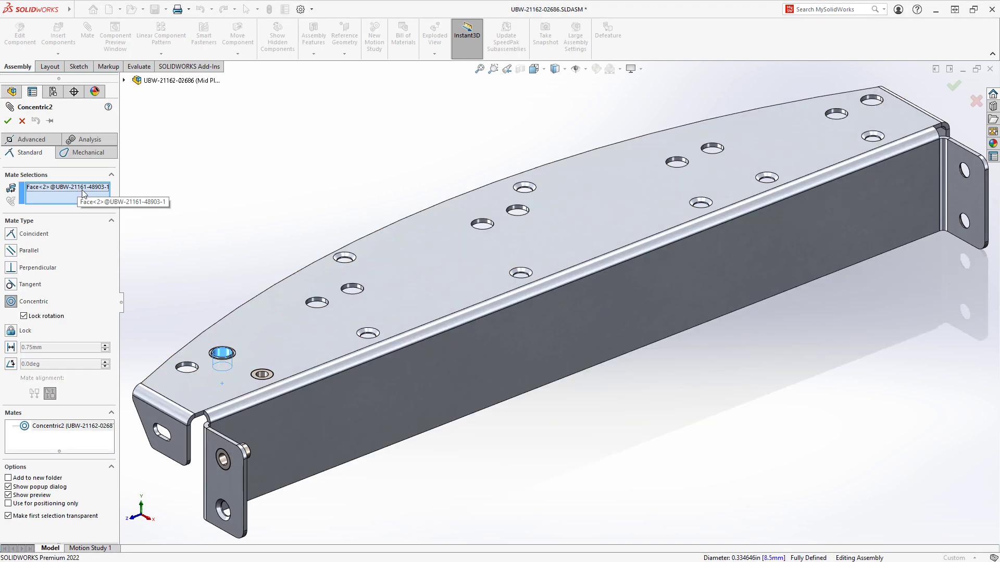
{"action": "left_click", "coordinate": [517, 210]}
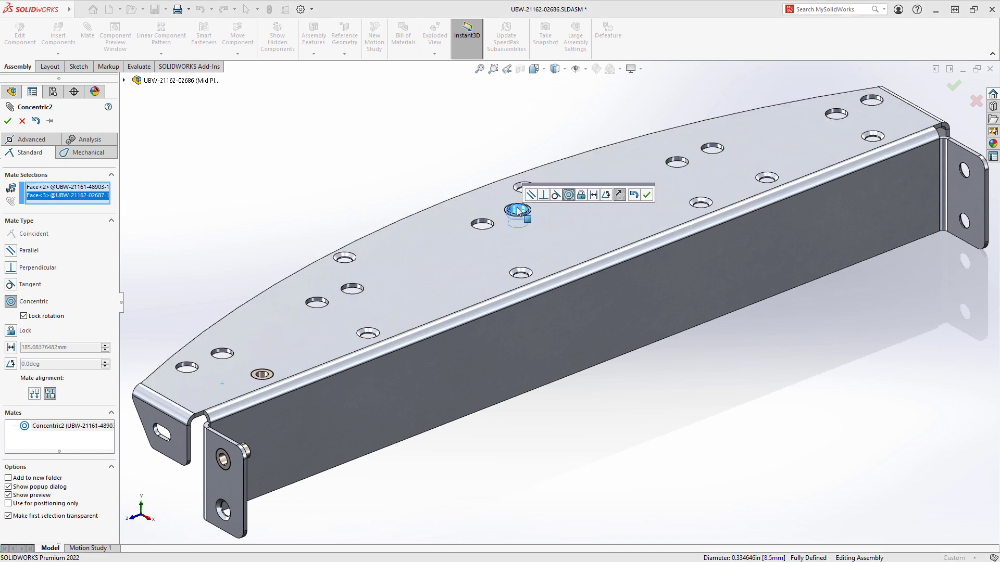
{"action": "key", "text": "Return"}
{"action": "key", "text": "Return"}
Step: Create a pattern-driven component pattern of the M6 insert using the Ø10.0 (10) Diameter Hole1 feature, aligned to holes
{"action": "key", "text": "s"}
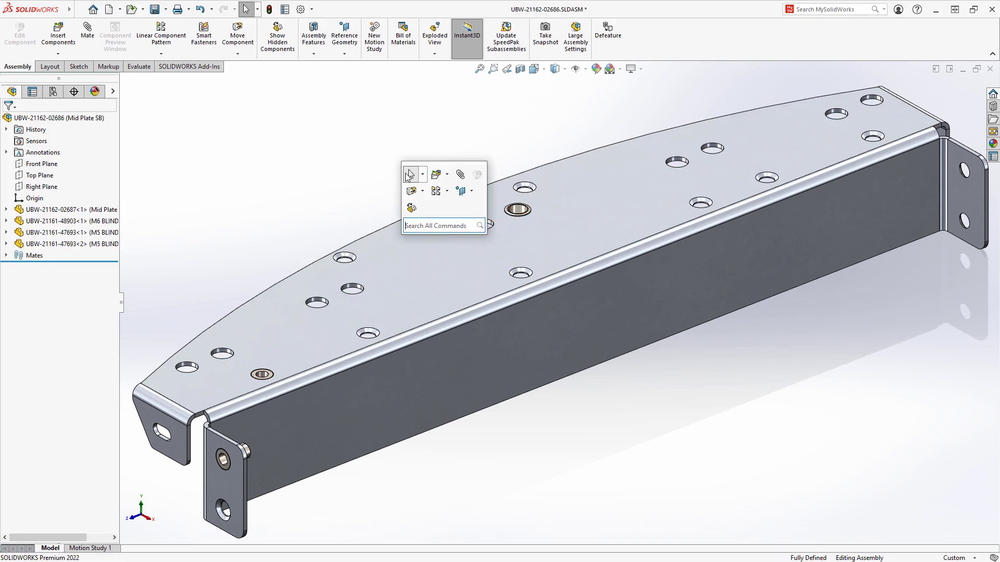
{"action": "left_click", "coordinate": [447, 192]}
{"action": "left_click", "coordinate": [453, 230]}
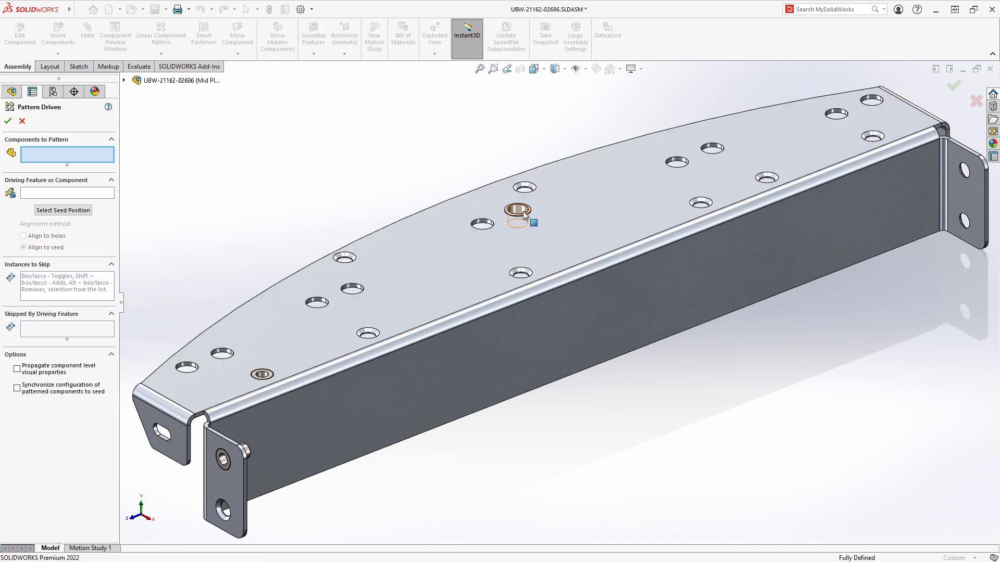
{"action": "left_click", "coordinate": [523, 212]}
{"action": "left_click", "coordinate": [483, 224]}
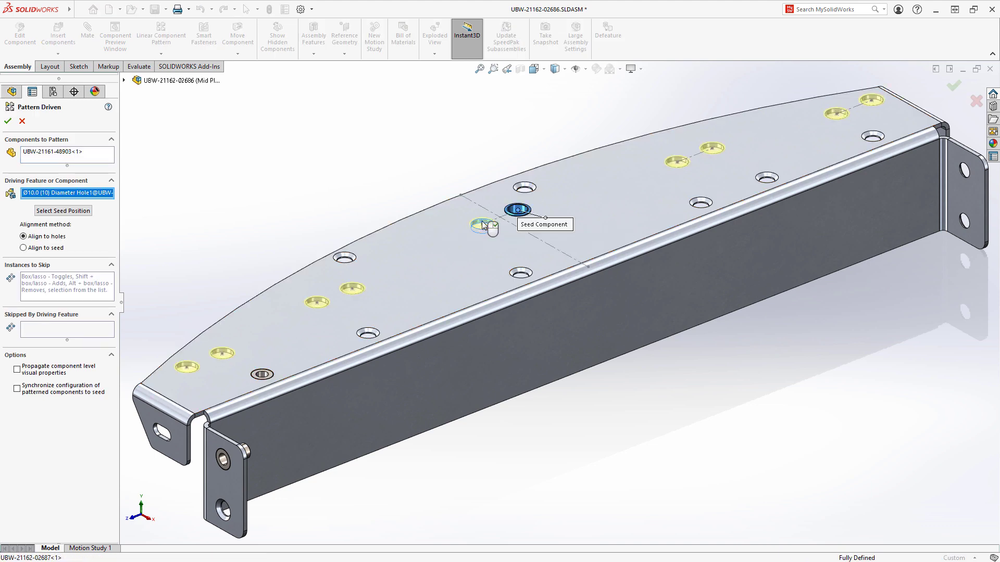
{"action": "right_click", "coordinate": [489, 228]}
{"action": "key", "text": "Escape"}
Step: Create a pattern-driven component pattern of the top-face M5 insert using the Ø7.0 (7) Diameter Hole1 feature, aligned to holes
{"action": "key", "text": "s"}
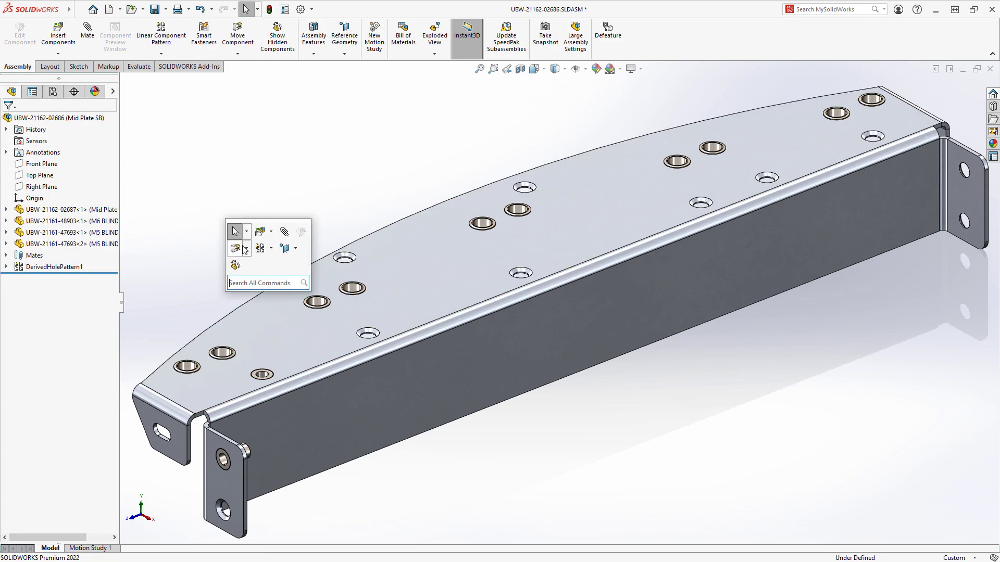
{"action": "left_click", "coordinate": [271, 248]}
{"action": "left_click", "coordinate": [277, 290]}
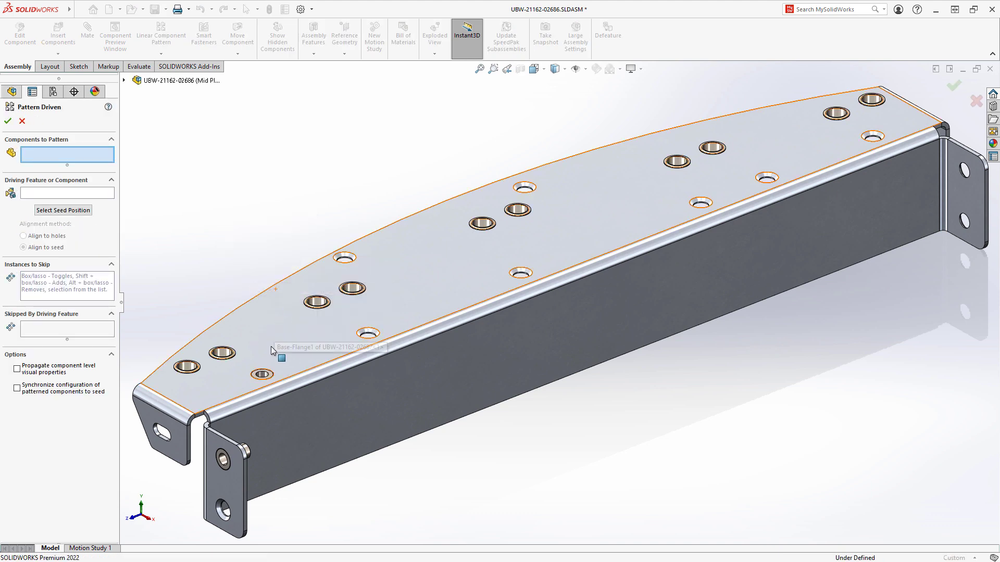
{"action": "left_click", "coordinate": [263, 374]}
{"action": "left_click", "coordinate": [377, 336]}
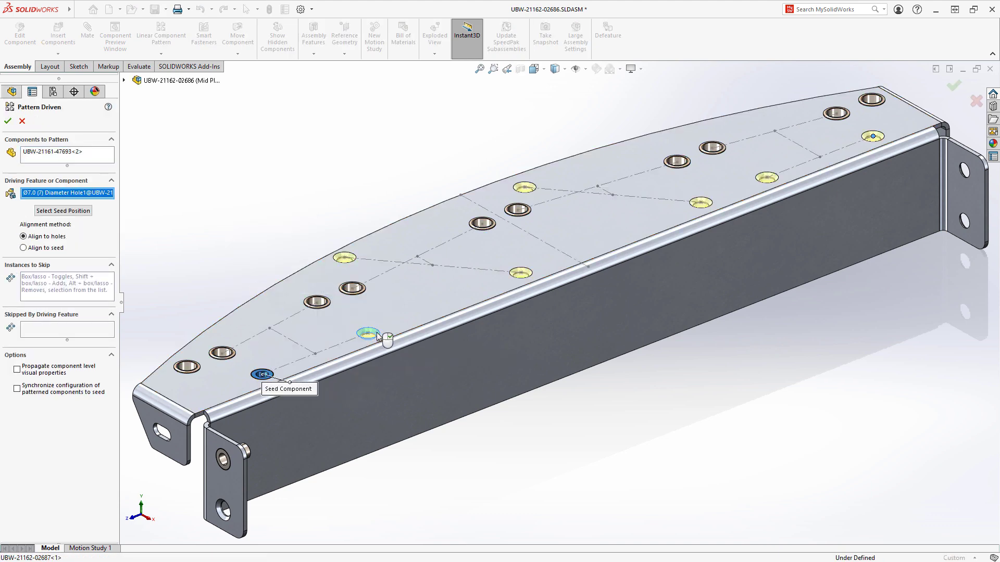
{"action": "key", "text": "Return"}
Step: Create a pattern-driven component pattern of the end-flange M5 insert using the Ø7.0 (7) Diameter Hole2 feature, aligned to holes
{"action": "key", "text": "s"}
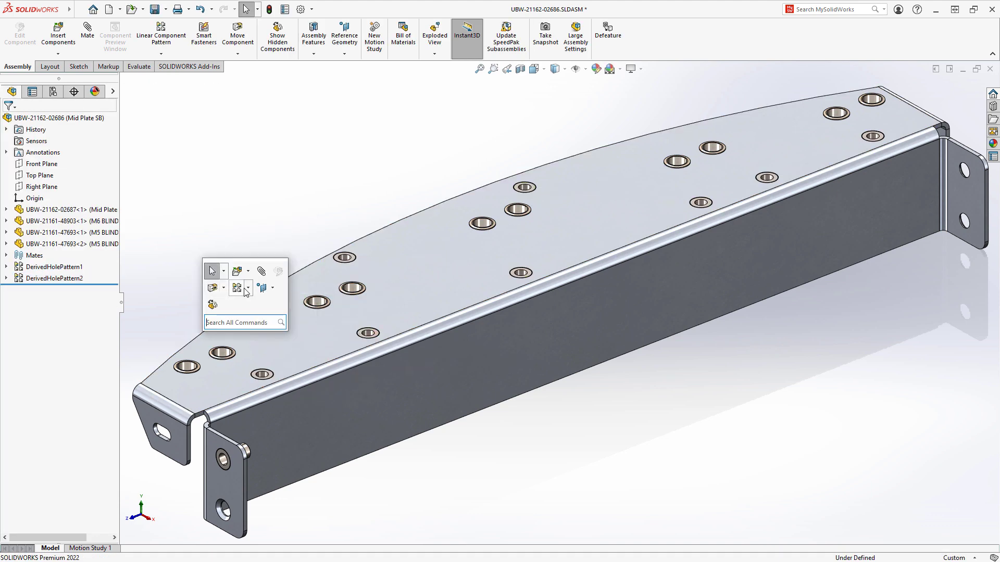
{"action": "left_click", "coordinate": [241, 289]}
{"action": "left_click", "coordinate": [258, 331]}
{"action": "left_click", "coordinate": [229, 463]}
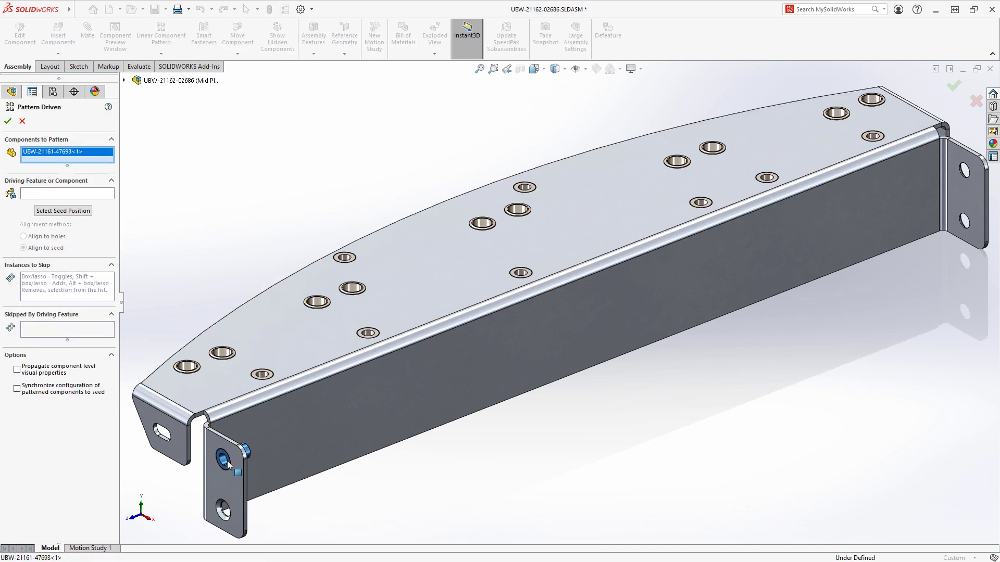
{"action": "left_click", "coordinate": [220, 511]}
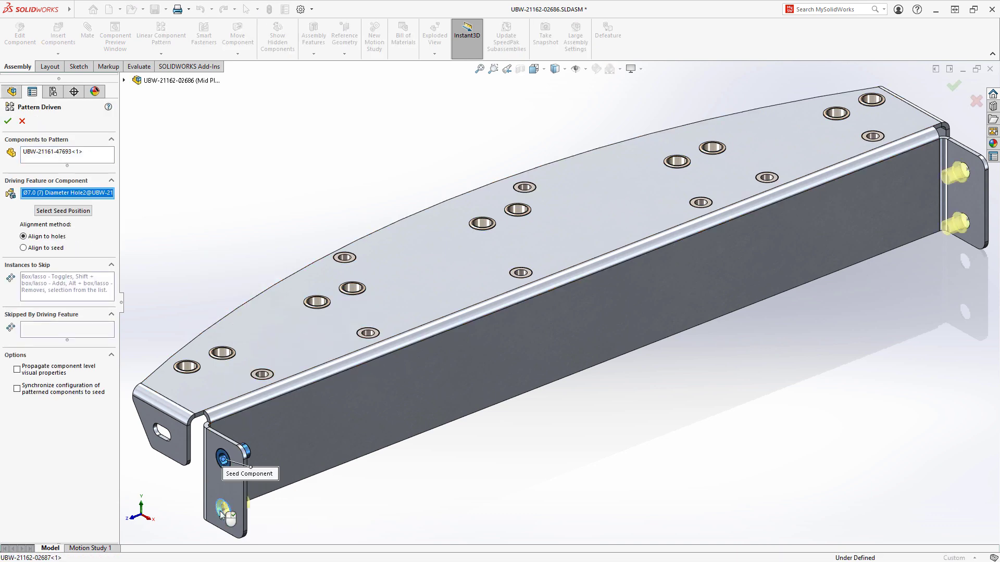
{"action": "key", "text": "Return"}
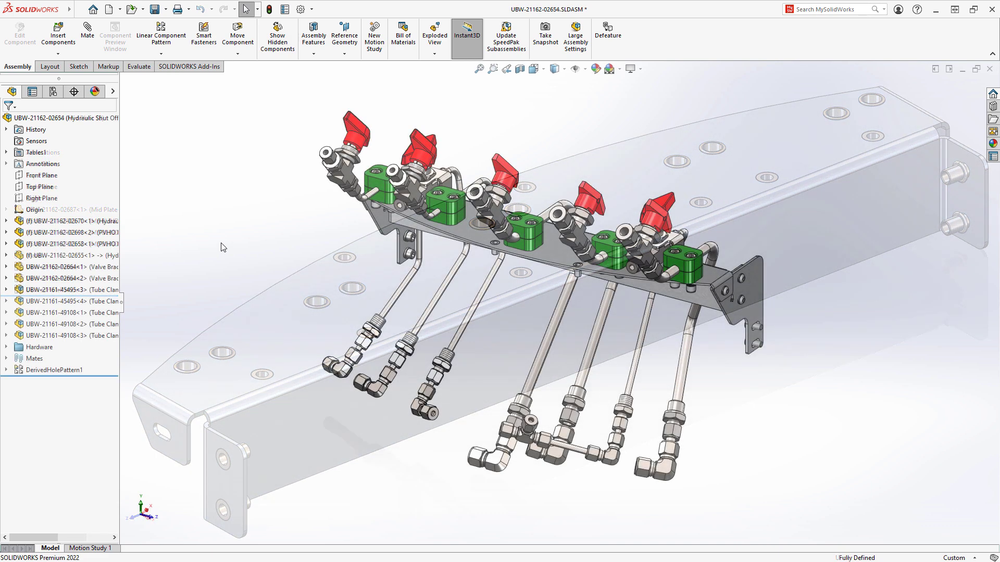
{"action": "left_click", "coordinate": [53, 92]}
{"action": "right_click", "coordinate": [56, 125]}
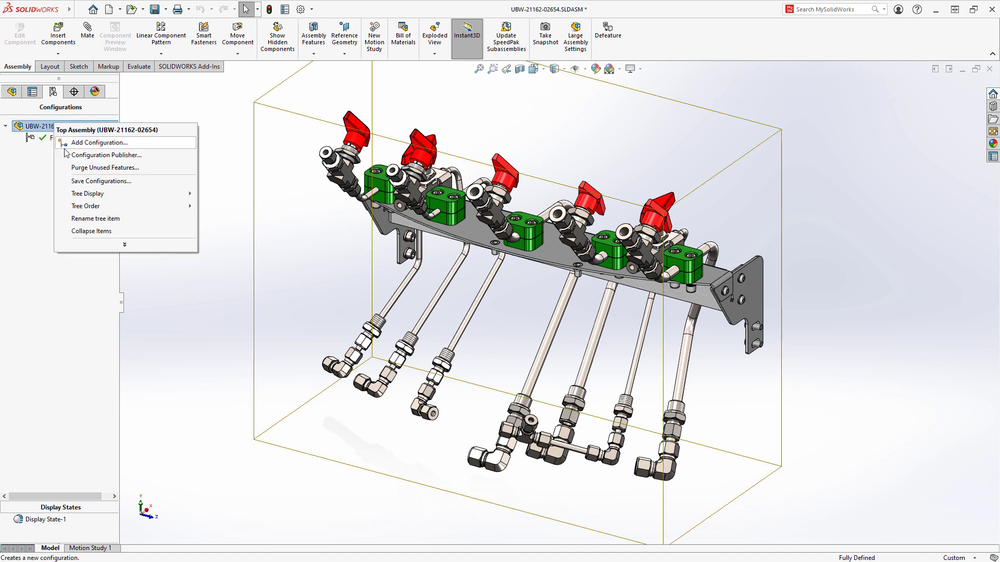
{"action": "left_click", "coordinate": [73, 139]}
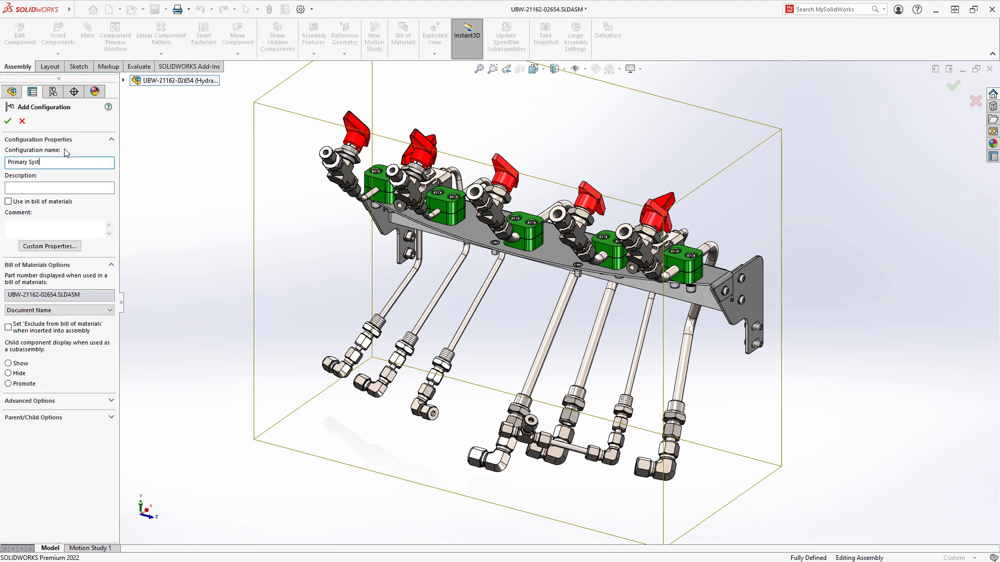
{"action": "key", "text": "Return"}
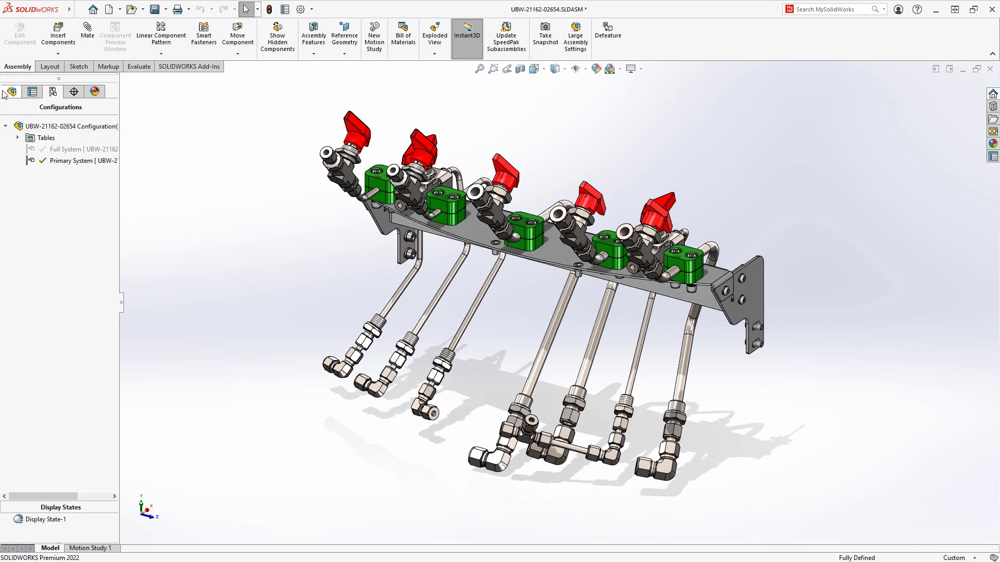
{"action": "left_click", "coordinate": [4, 93]}
{"action": "left_click", "coordinate": [63, 243]}
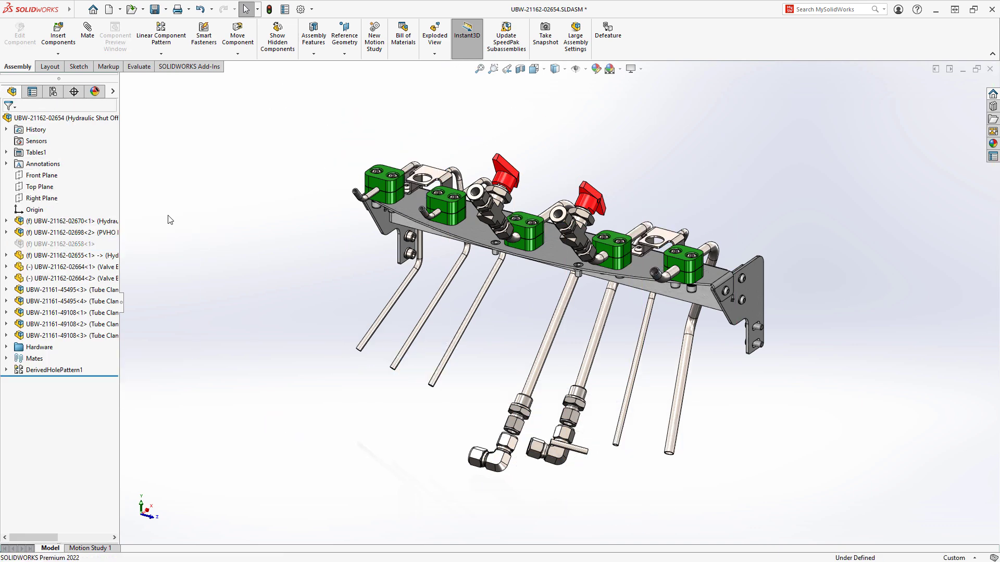
{"action": "left_click", "coordinate": [68, 255]}
{"action": "left_click", "coordinate": [154, 206]}
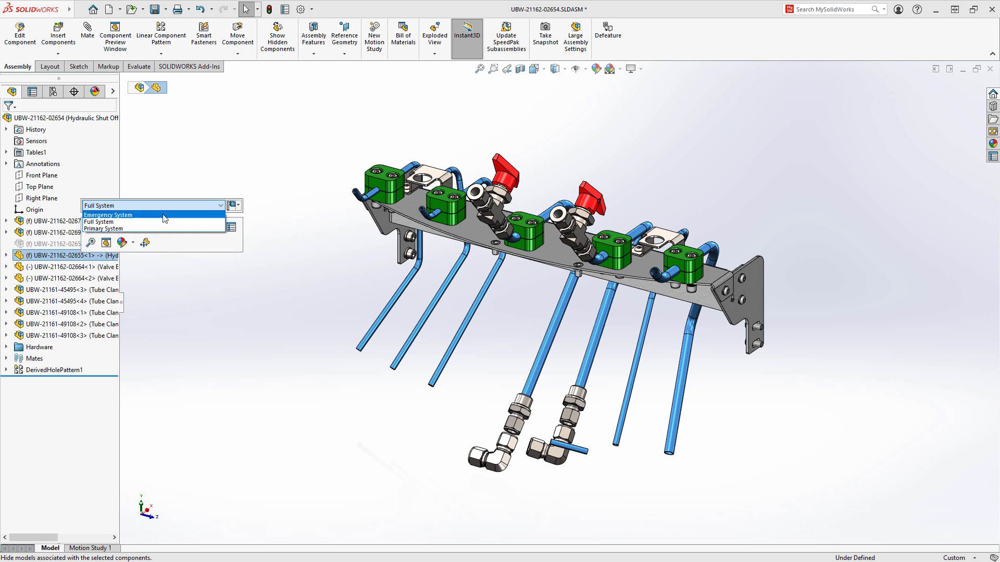
{"action": "left_click", "coordinate": [154, 225]}
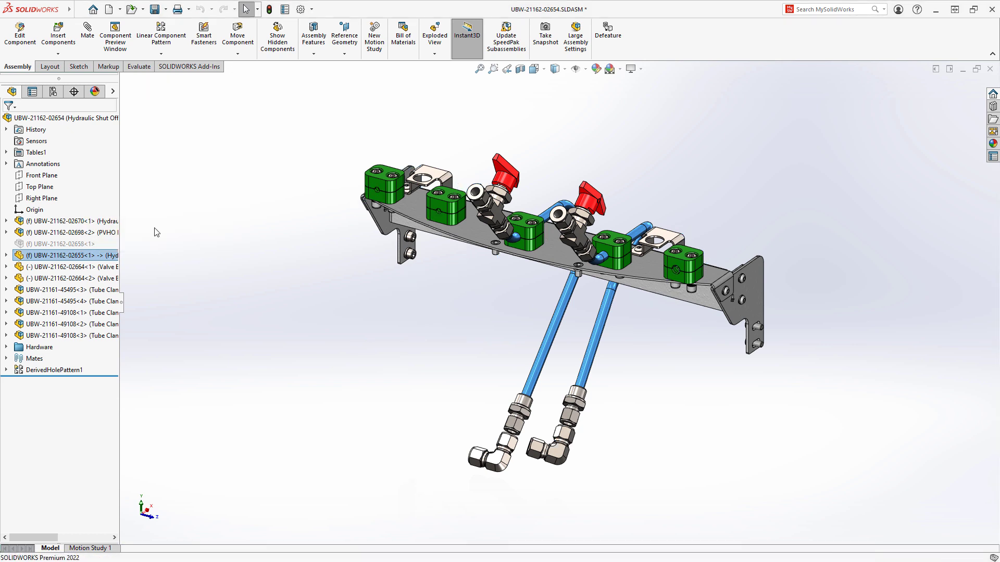
{"action": "left_click", "coordinate": [72, 267]}
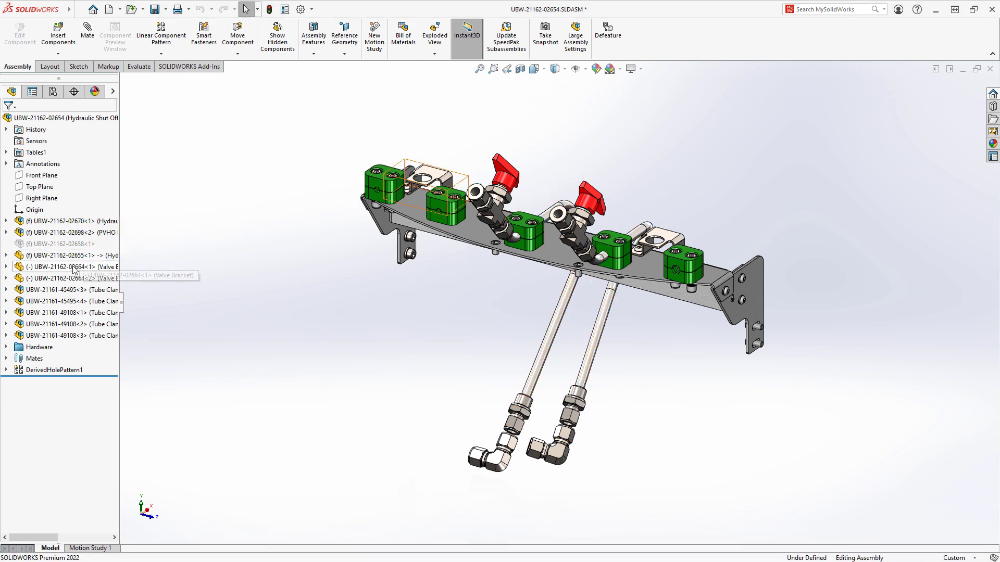
{"action": "left_click", "coordinate": [68, 312], "text": "shift"}
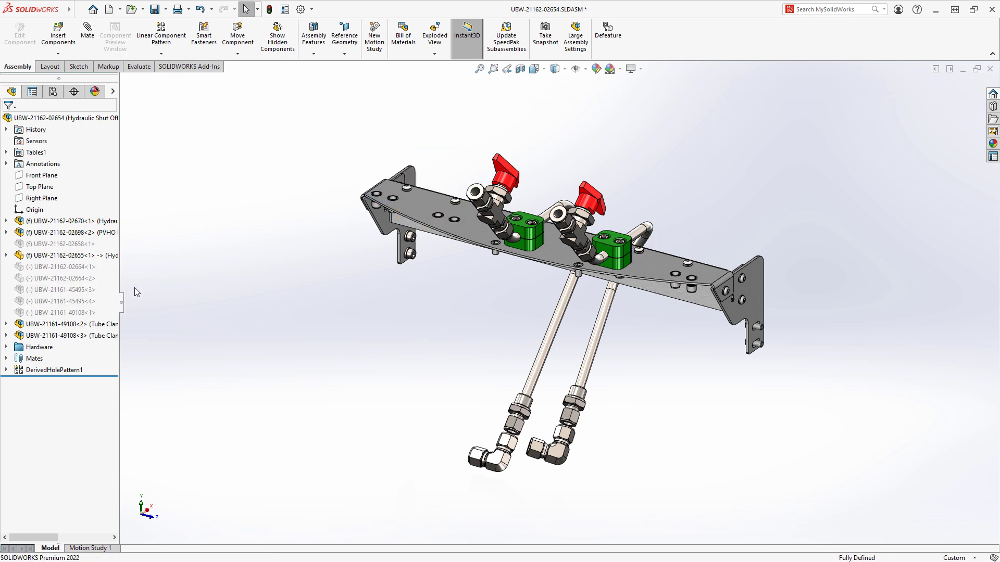
{"action": "left_click", "coordinate": [5, 347]}
{"action": "left_click", "coordinate": [73, 358]}
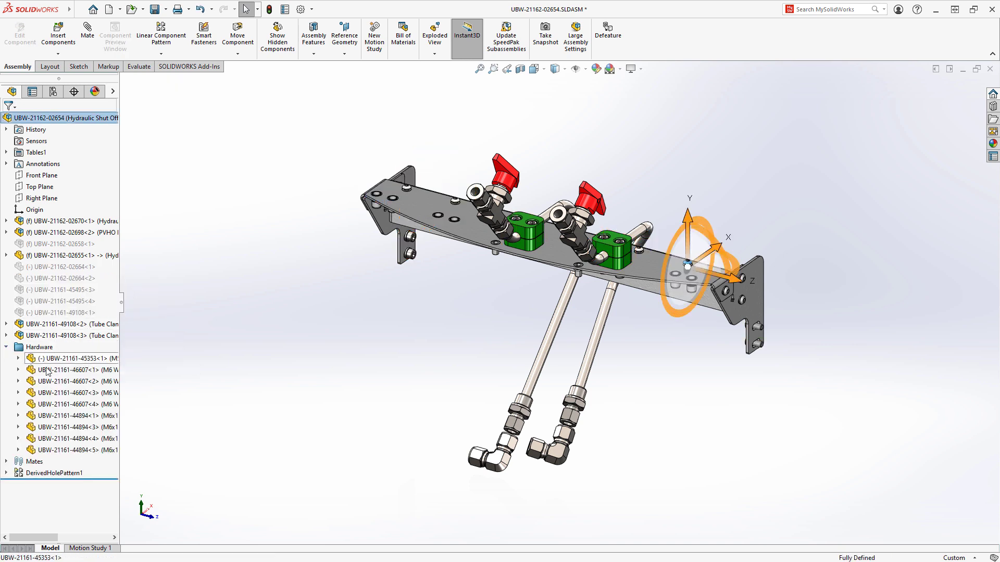
{"action": "left_click", "coordinate": [40, 473], "text": "ctrl"}
{"action": "left_click", "coordinate": [62, 443]}
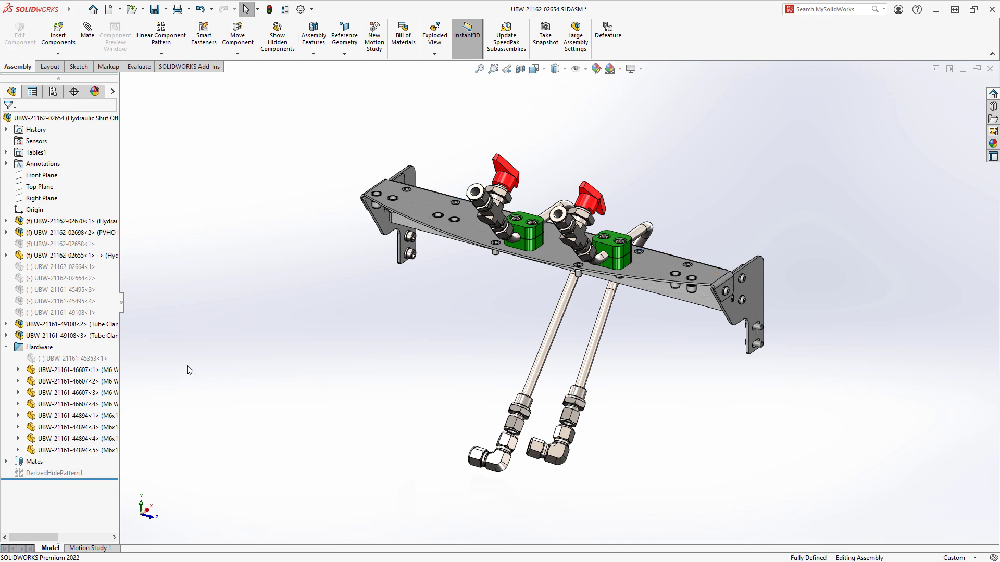
Step: Add an Emergency System configuration through the assembly's configuration table and make it the active configuration
{"action": "left_click", "coordinate": [53, 92]}
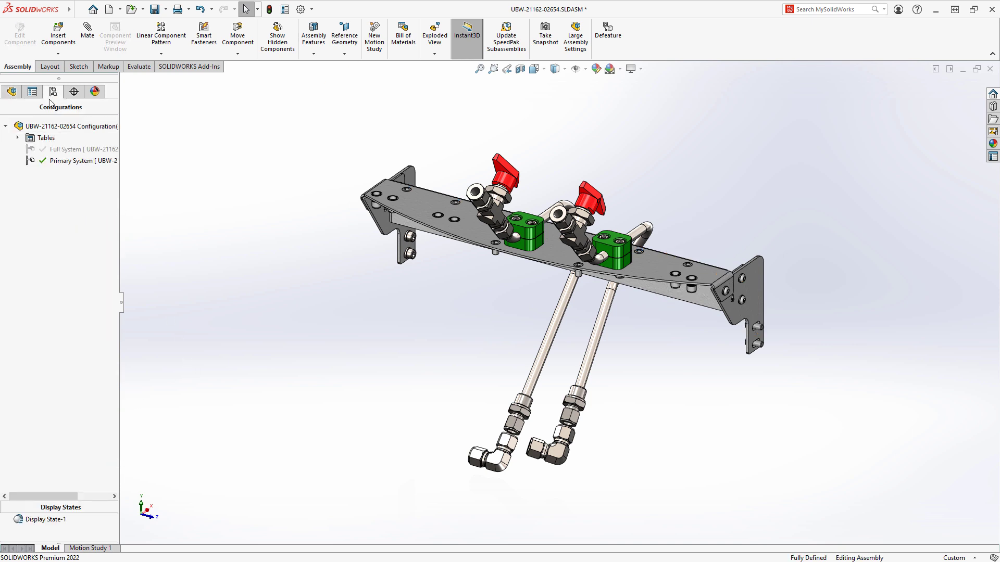
{"action": "left_click", "coordinate": [18, 138]}
{"action": "right_click", "coordinate": [68, 152]}
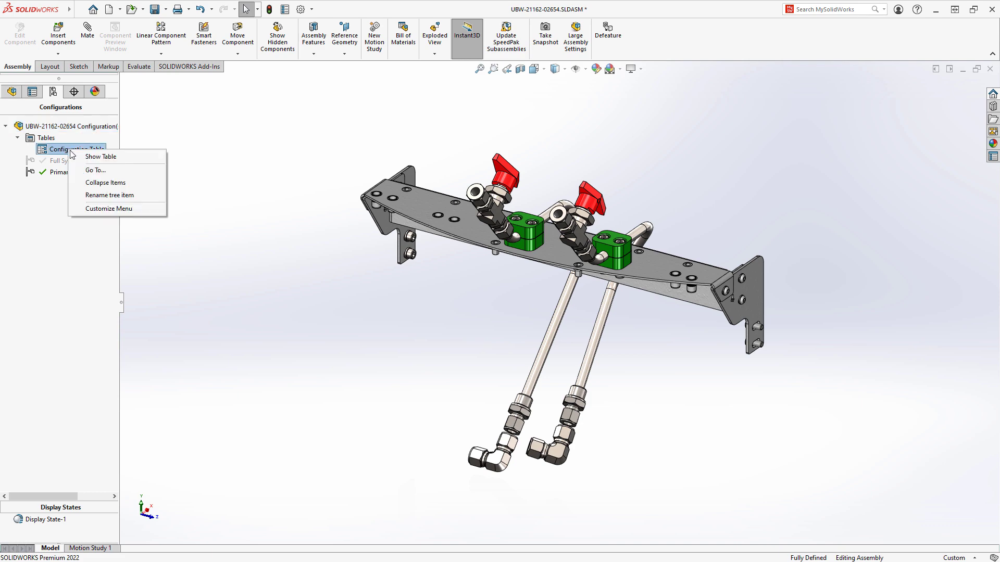
{"action": "left_click", "coordinate": [79, 154]}
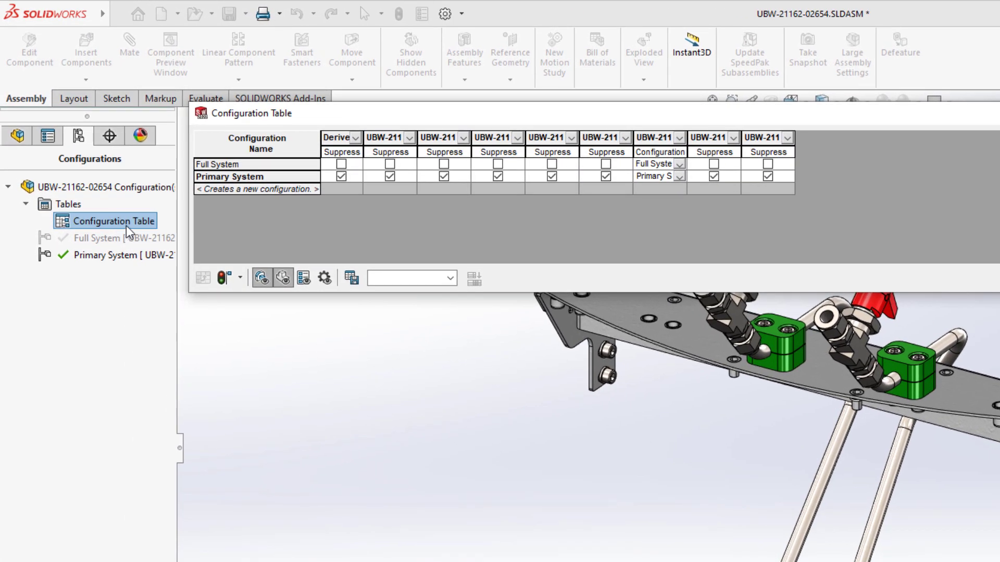
{"action": "left_click", "coordinate": [250, 189]}
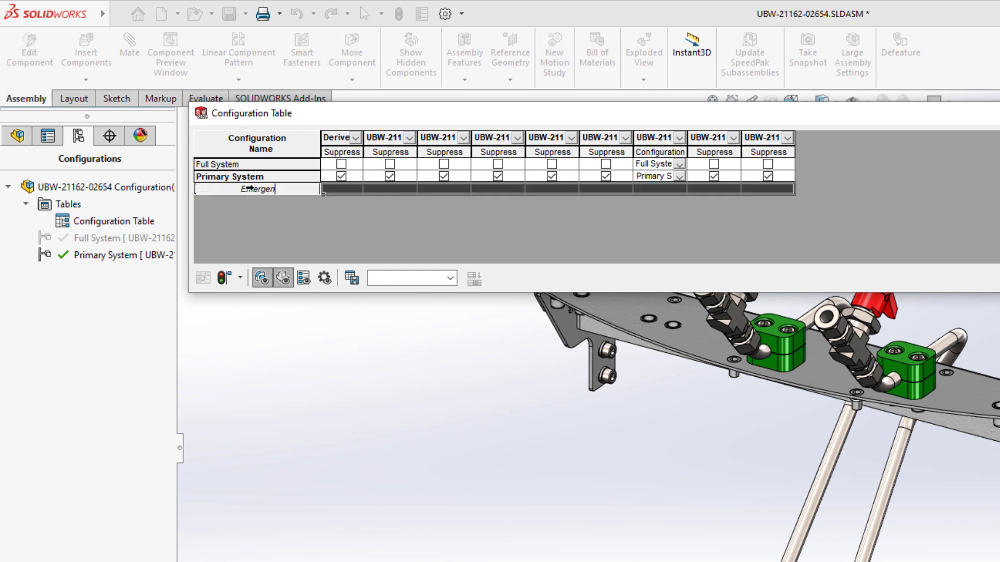
{"action": "type", "text": "Emergency System"}
{"action": "key", "text": "Return"}
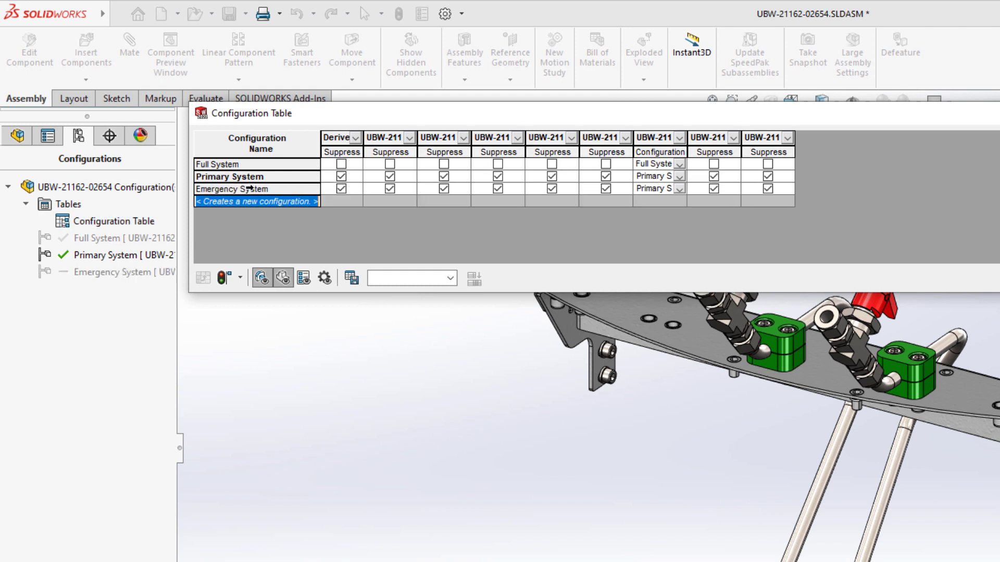
{"action": "left_click", "coordinate": [250, 189]}
{"action": "right_click", "coordinate": [249, 188]}
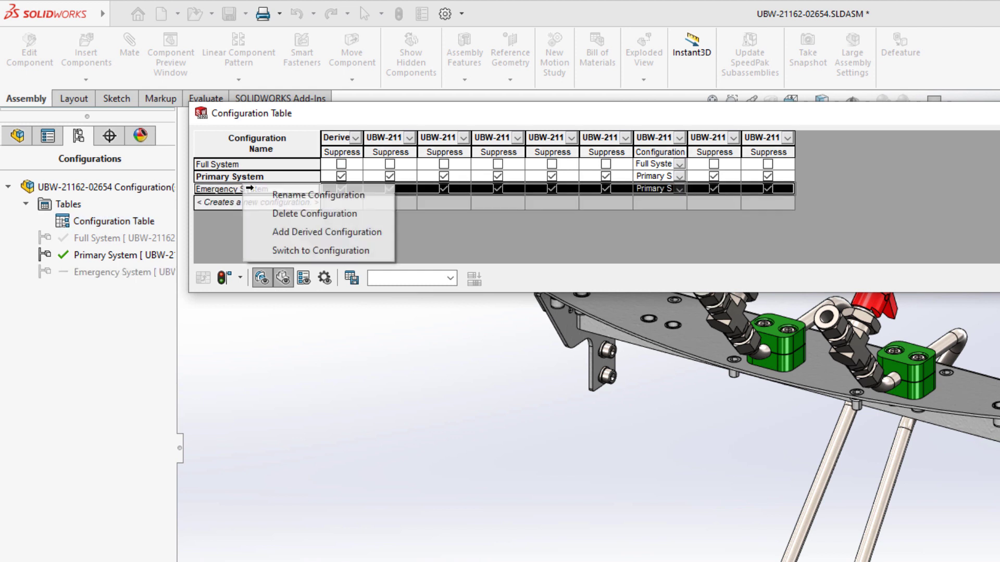
{"action": "left_click", "coordinate": [292, 250]}
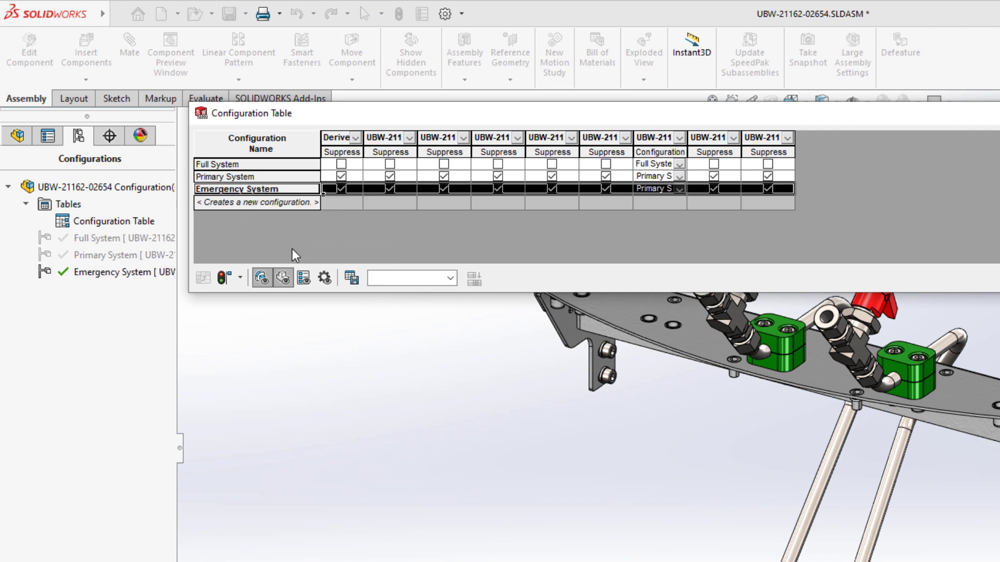
Step: Unsuppress the derived hole pattern and the first five listed components for the Emergency System configuration
{"action": "left_click", "coordinate": [341, 189]}
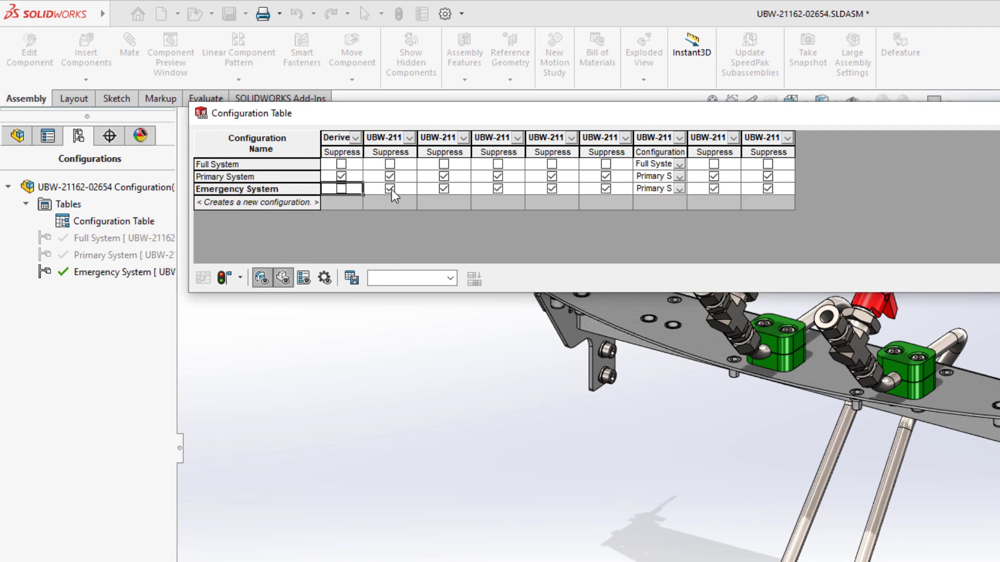
{"action": "left_click", "coordinate": [391, 189]}
{"action": "left_click", "coordinate": [443, 189]}
{"action": "left_click", "coordinate": [497, 189]}
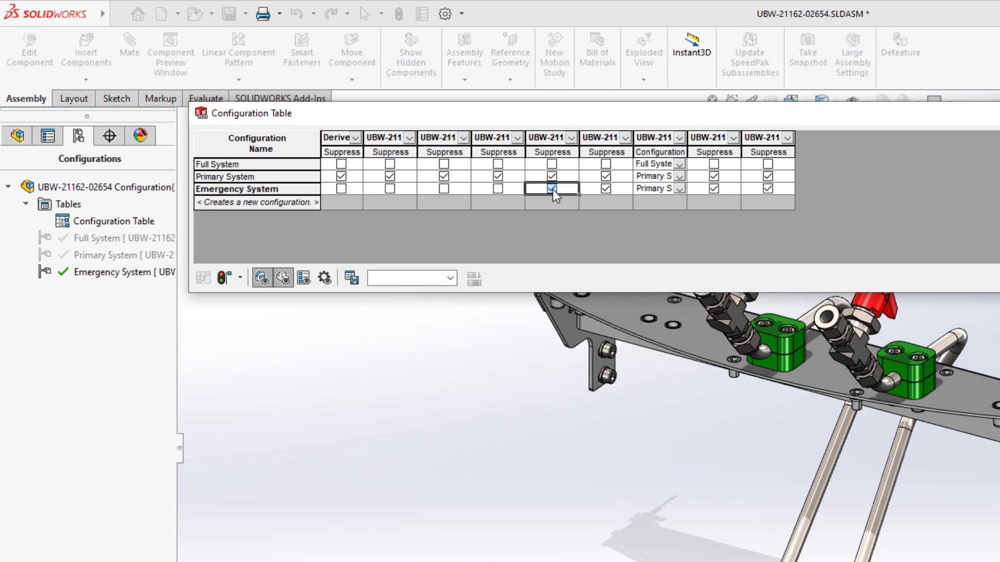
{"action": "left_click", "coordinate": [552, 189]}
{"action": "left_click", "coordinate": [604, 188]}
Step: Set the piping component to Emergency System and unsuppress the last two listed components in the Emergency System row, applying the table changes
{"action": "left_click", "coordinate": [679, 189]}
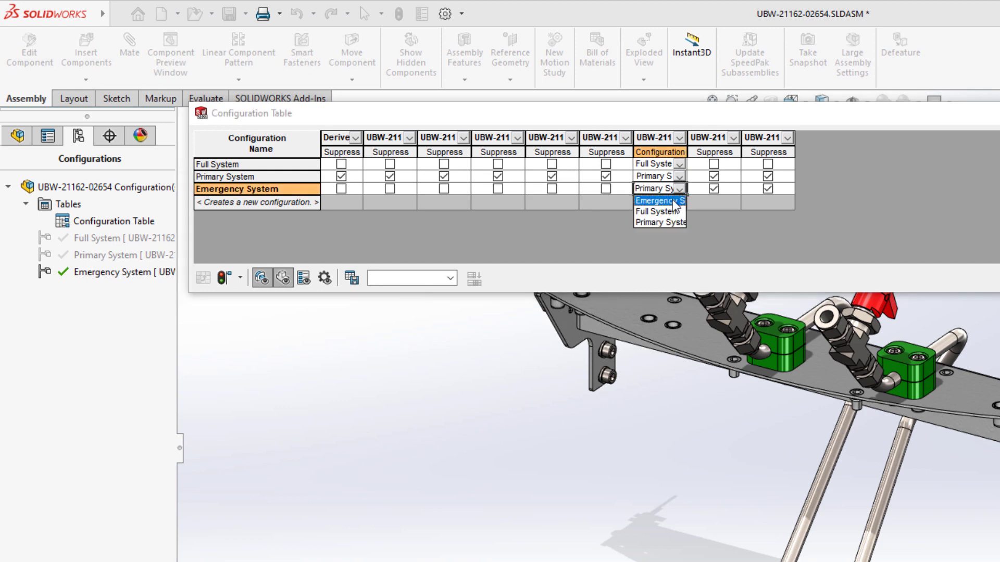
{"action": "left_click", "coordinate": [673, 201]}
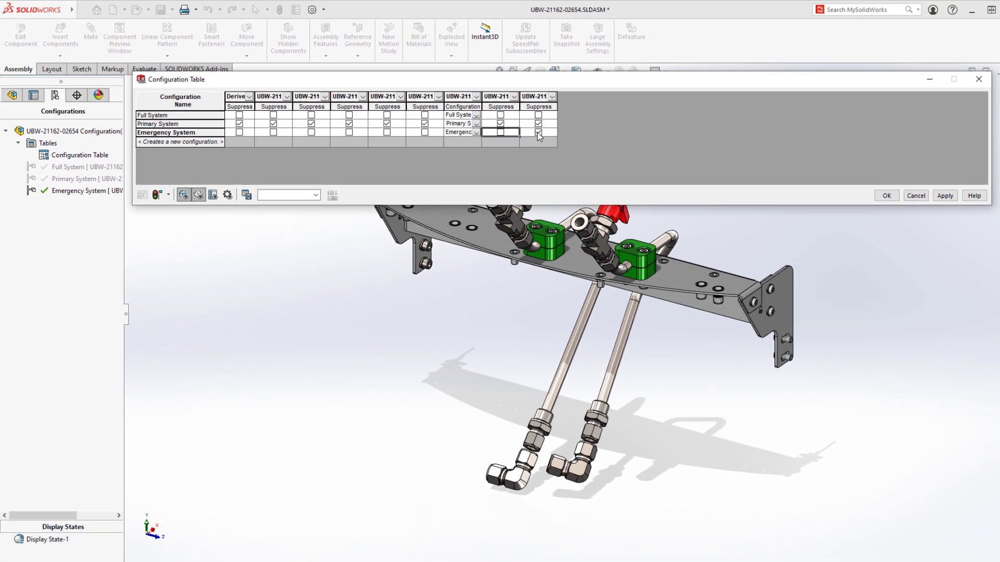
{"action": "left_click", "coordinate": [713, 189]}
{"action": "left_click", "coordinate": [768, 188]}
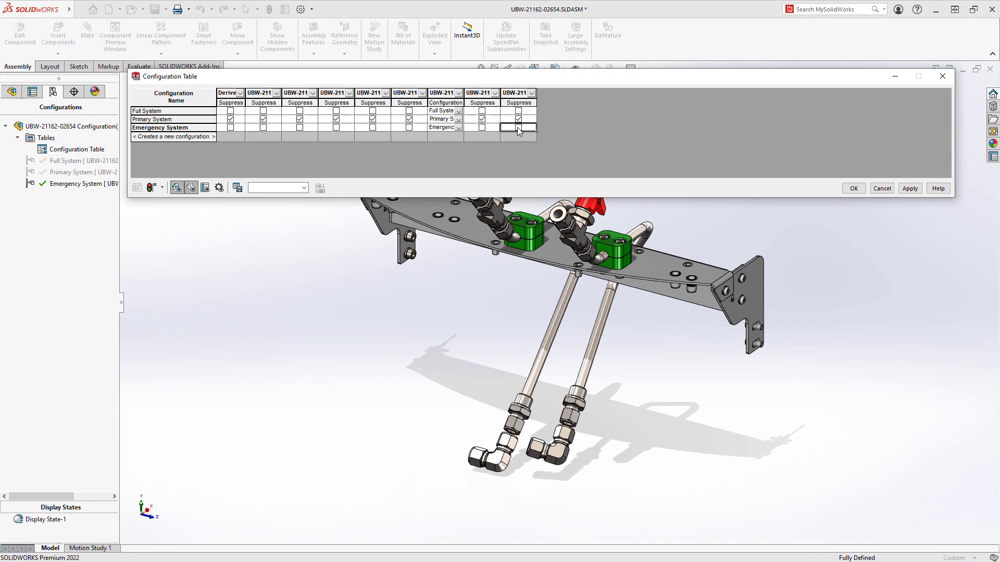
{"action": "left_click", "coordinate": [909, 188]}
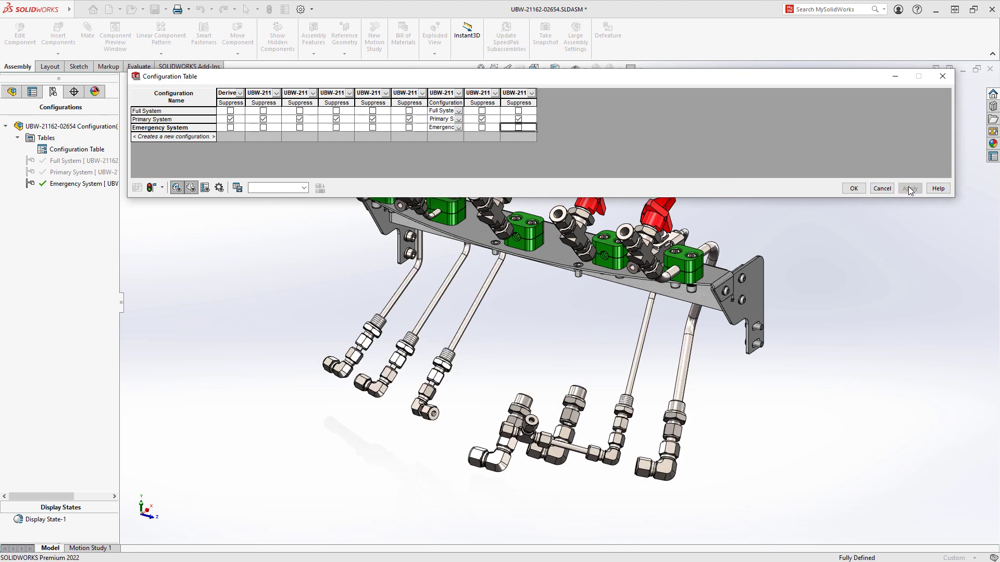
{"action": "left_click", "coordinate": [854, 188]}
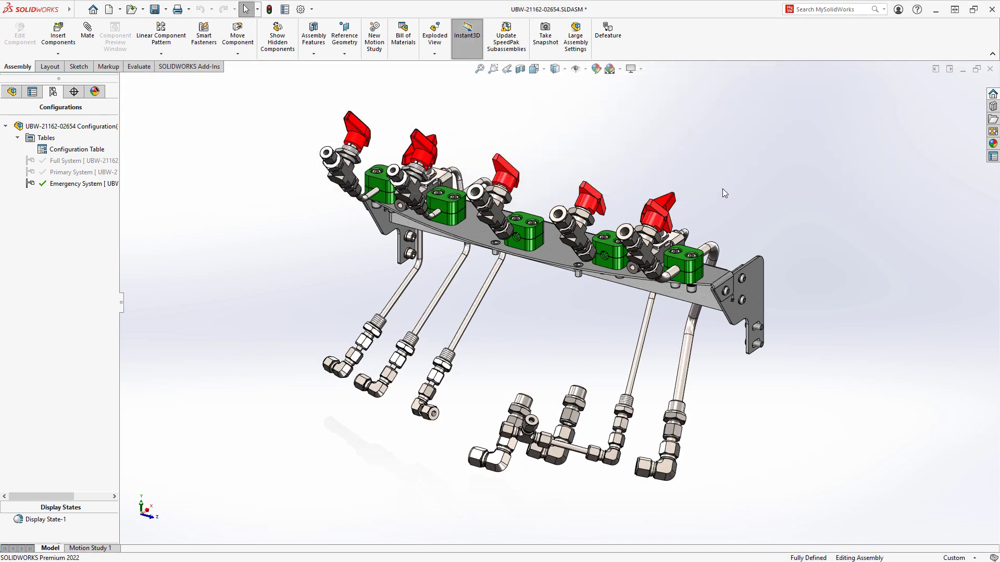
Step: Suppress the subassembly with the two middle valves and its two green tube clamps in the Emergency System configuration
{"action": "left_click", "coordinate": [501, 218]}
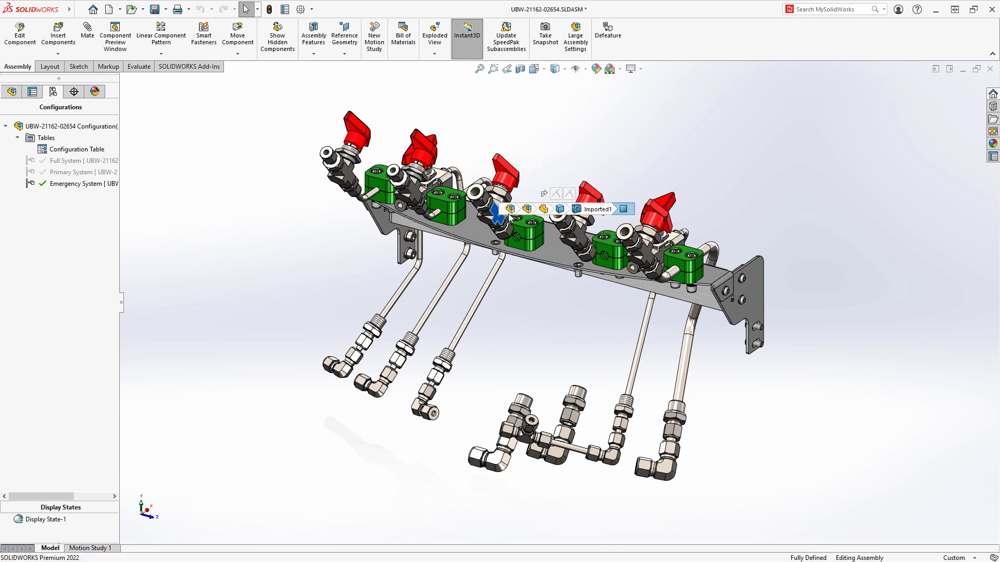
{"action": "left_click", "coordinate": [642, 164]}
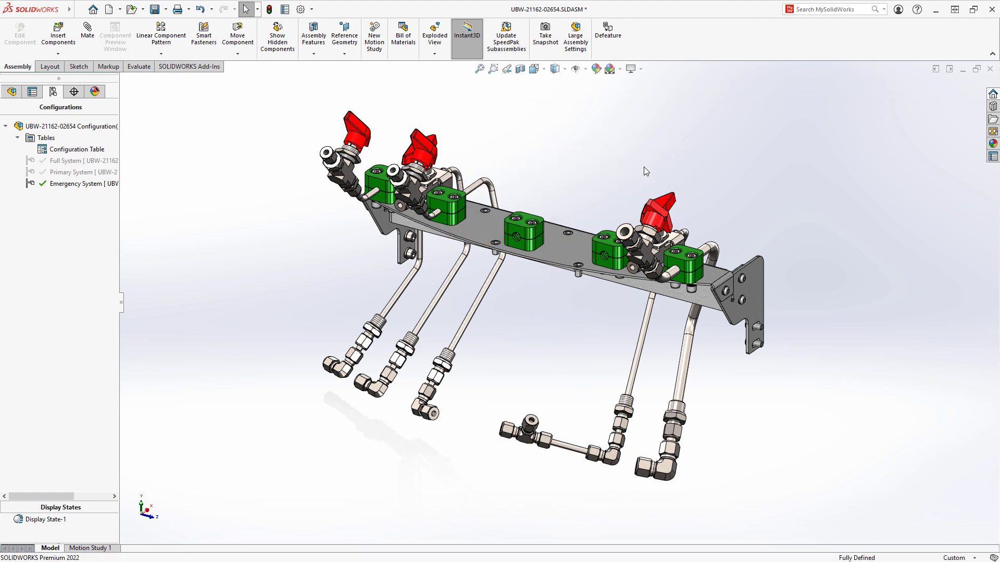
{"action": "left_click", "coordinate": [516, 232]}
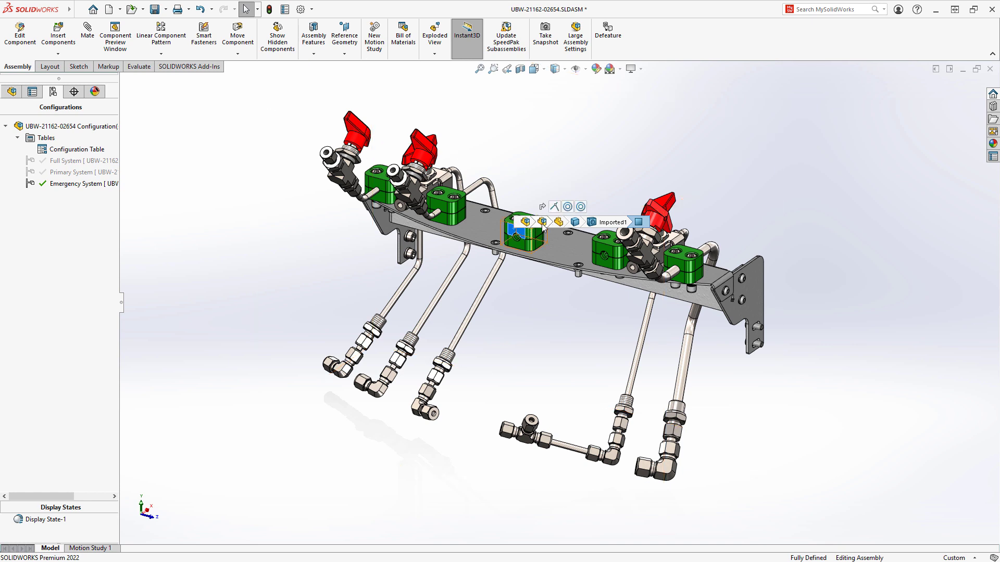
{"action": "left_click", "coordinate": [651, 177]}
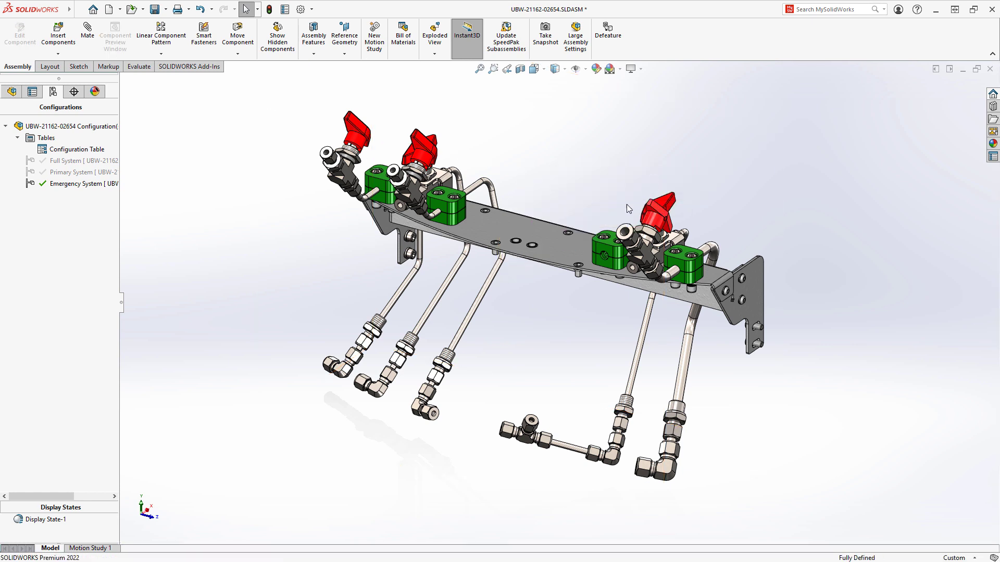
{"action": "left_click", "coordinate": [604, 246]}
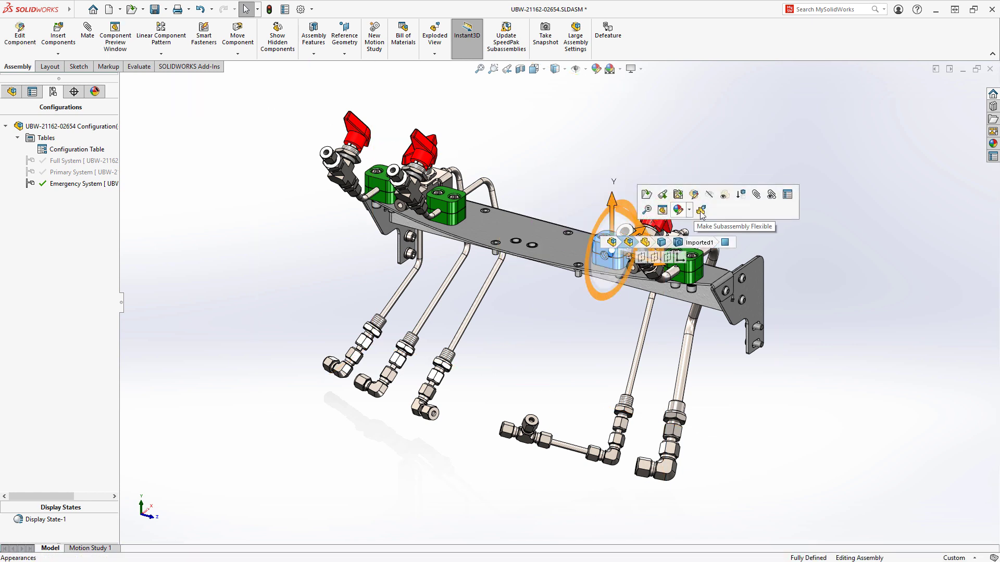
{"action": "left_click", "coordinate": [741, 194]}
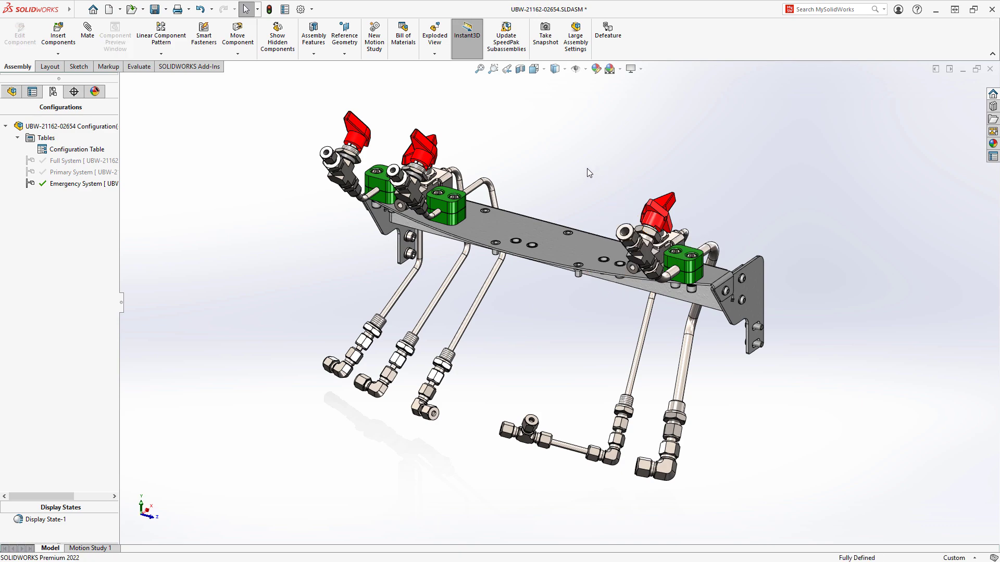
{"action": "right_click", "coordinate": [80, 149]}
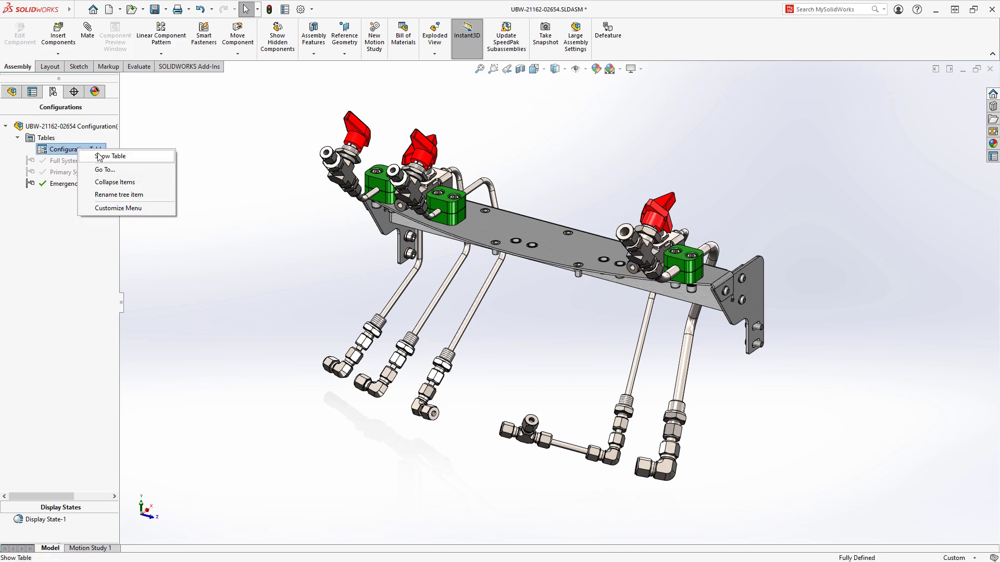
{"action": "left_click", "coordinate": [101, 155]}
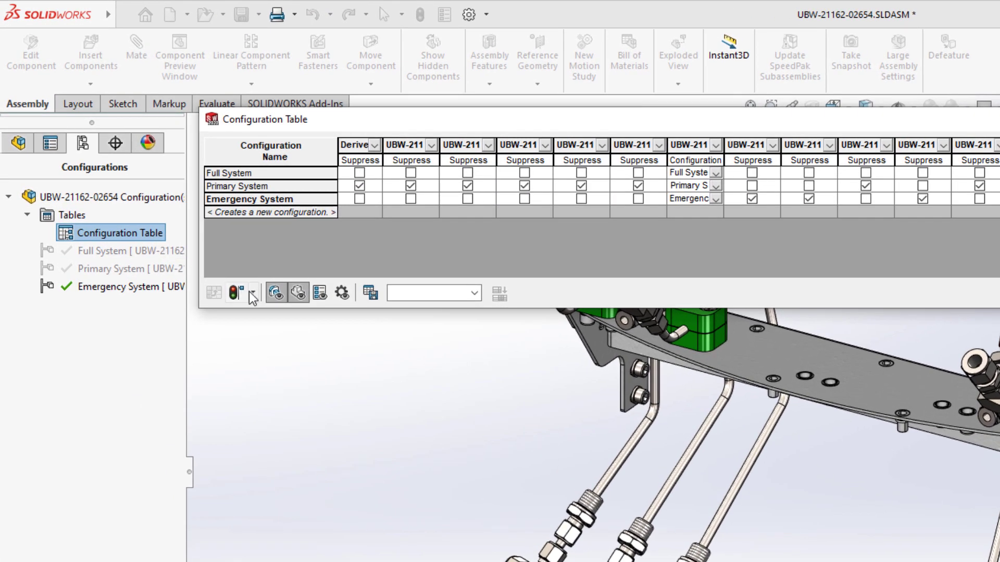
{"action": "left_click", "coordinate": [276, 293]}
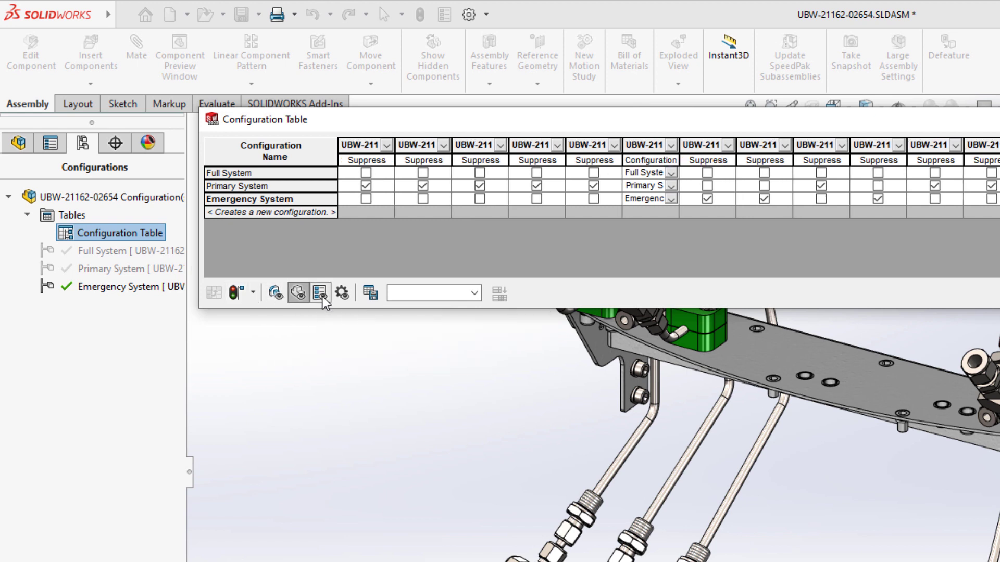
{"action": "left_click", "coordinate": [297, 295]}
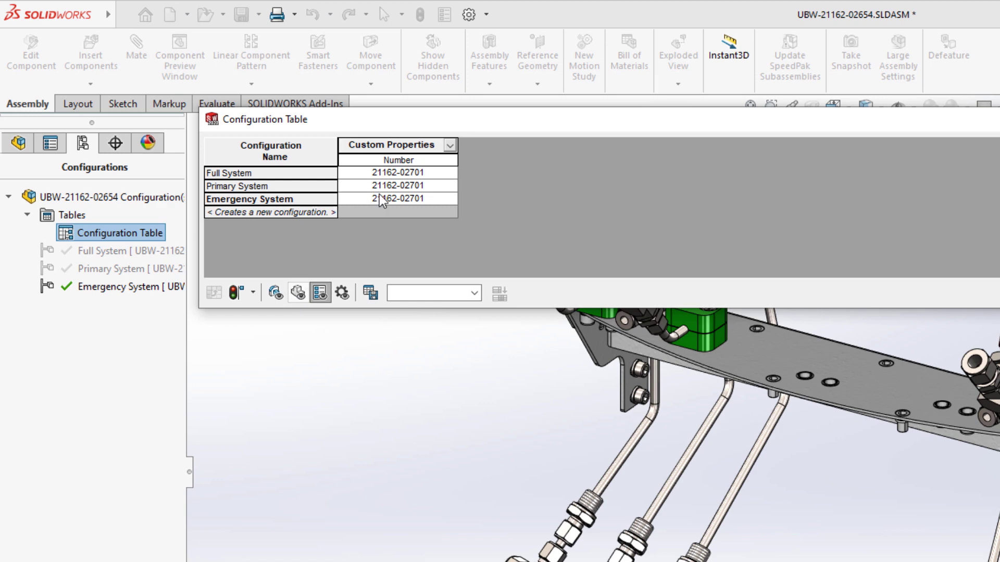
{"action": "double_click", "coordinate": [441, 186]}
{"action": "key", "text": "BackSpace"}
{"action": "type", "text": "2"}
{"action": "key", "text": "Return"}
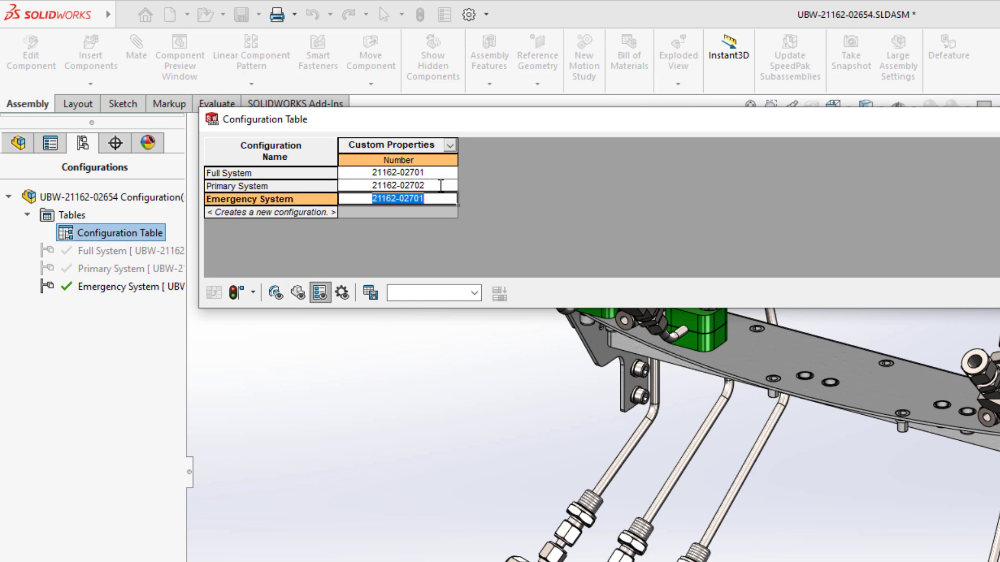
{"action": "type", "text": "3"}
{"action": "key", "text": "Return"}
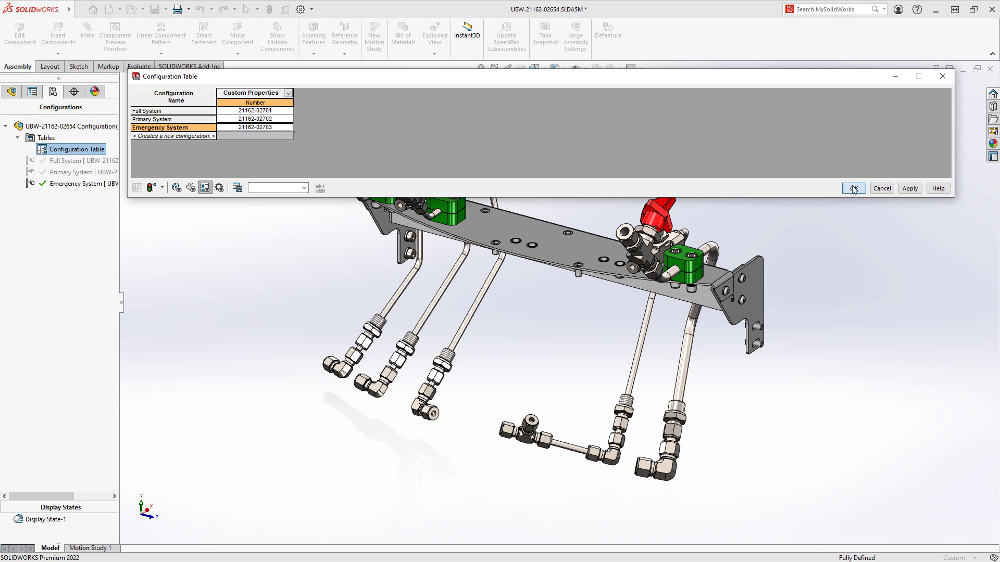
{"action": "left_click", "coordinate": [854, 189]}
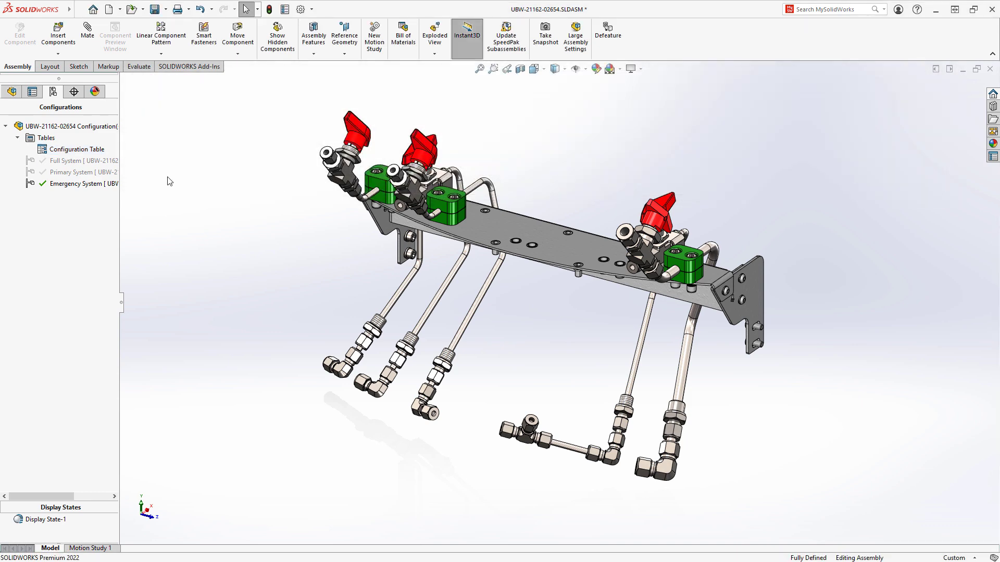
Step: Activate the Full System configuration and show its bill of materials in a separate window
{"action": "double_click", "coordinate": [90, 166]}
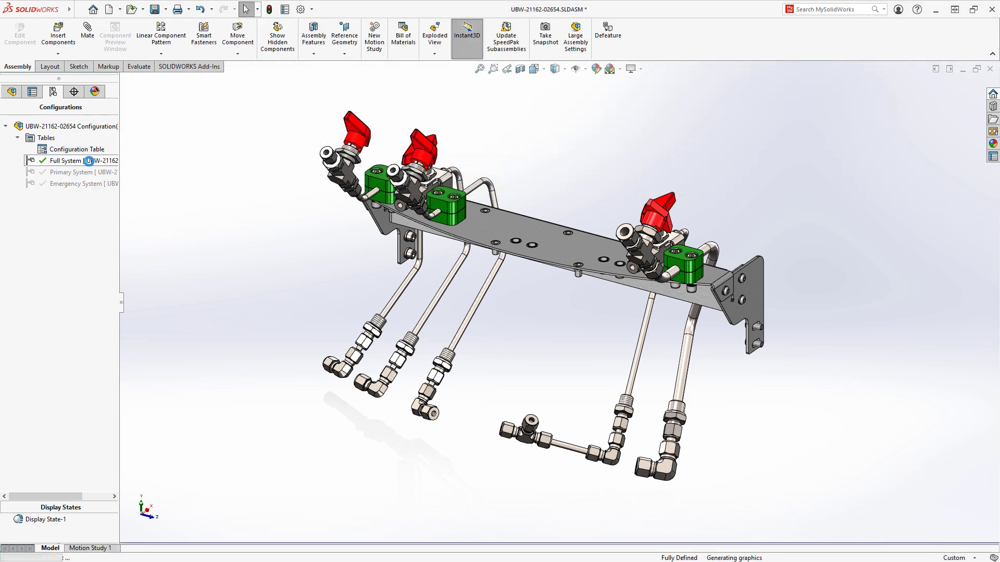
{"action": "left_click", "coordinate": [11, 92]}
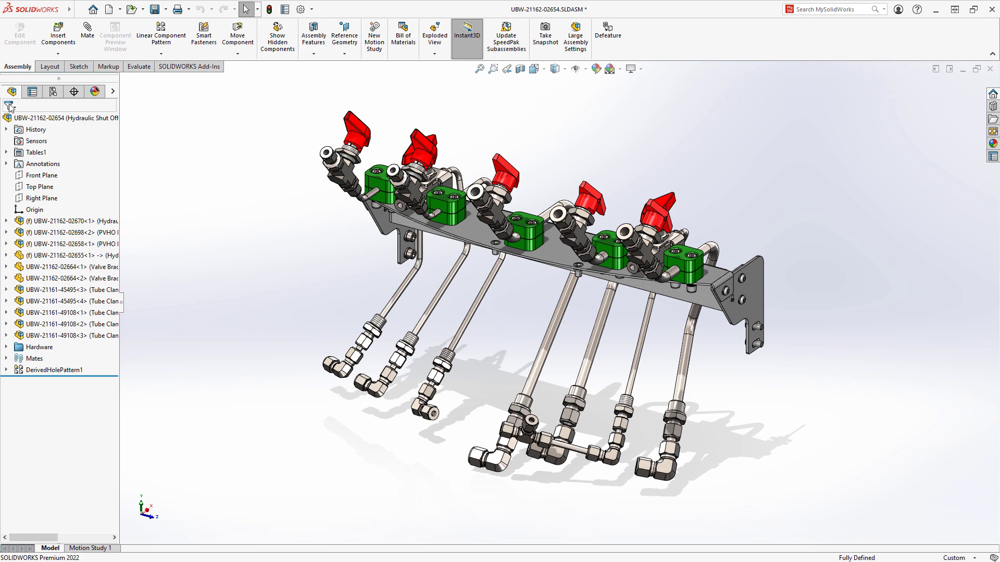
{"action": "left_click", "coordinate": [7, 152]}
{"action": "right_click", "coordinate": [57, 164]}
{"action": "left_click", "coordinate": [101, 219]}
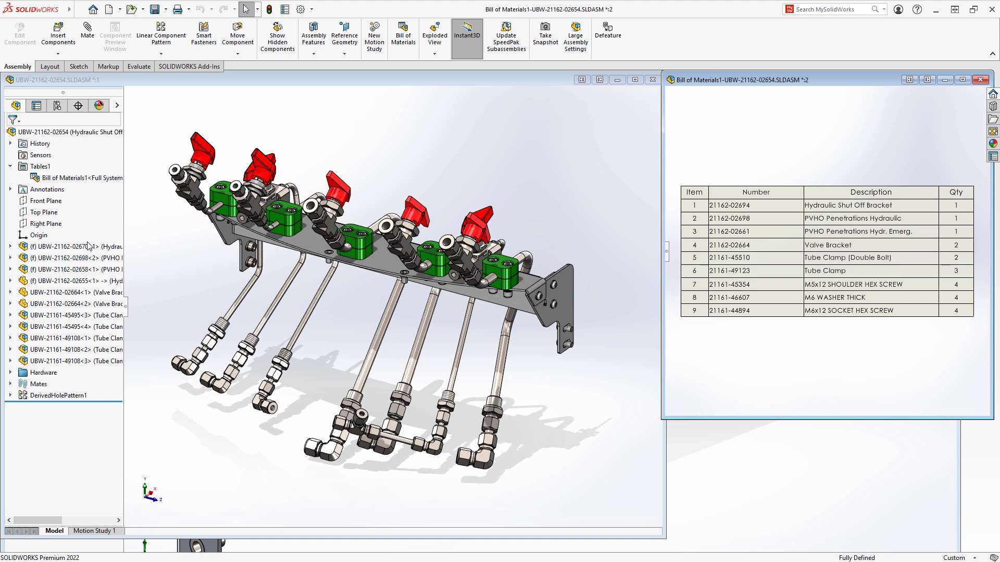
{"action": "left_click", "coordinate": [88, 246]}
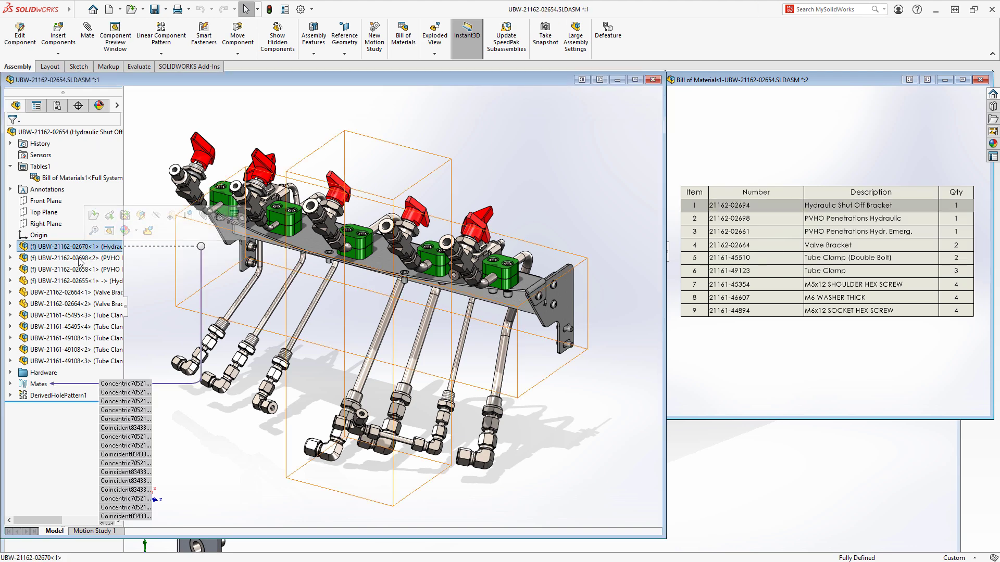
{"action": "left_click", "coordinate": [75, 270]}
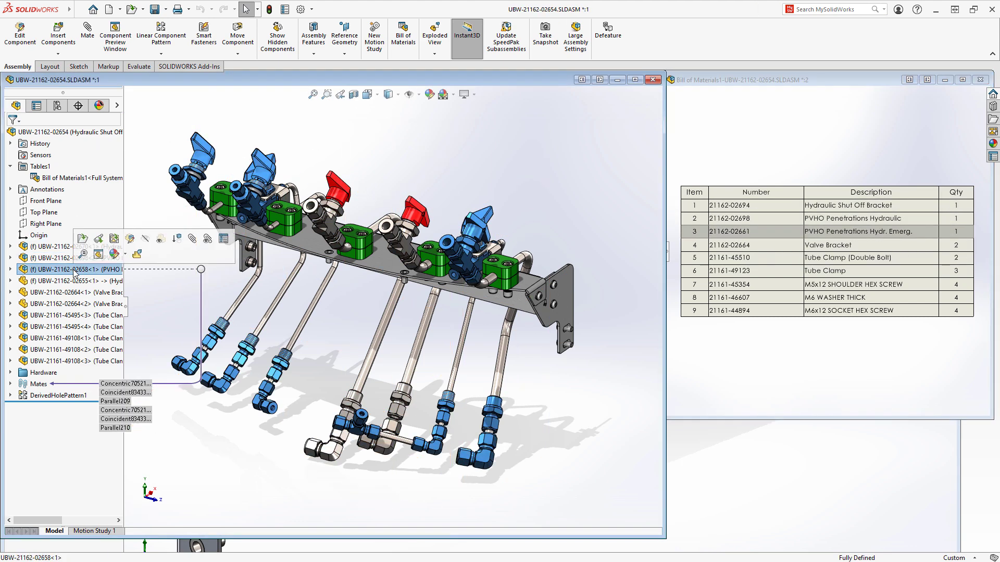
{"action": "left_click", "coordinate": [67, 281]}
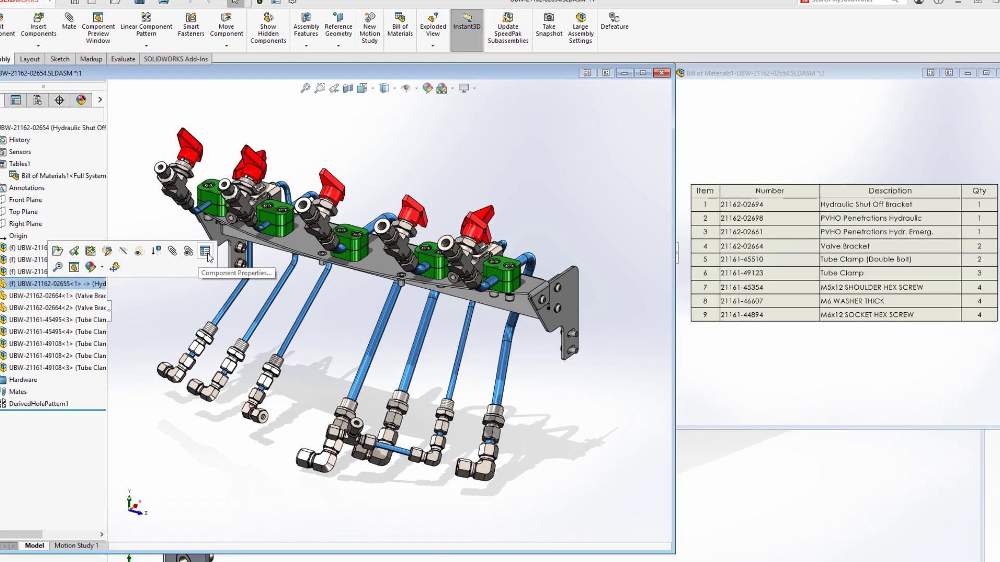
{"action": "left_click", "coordinate": [217, 249]}
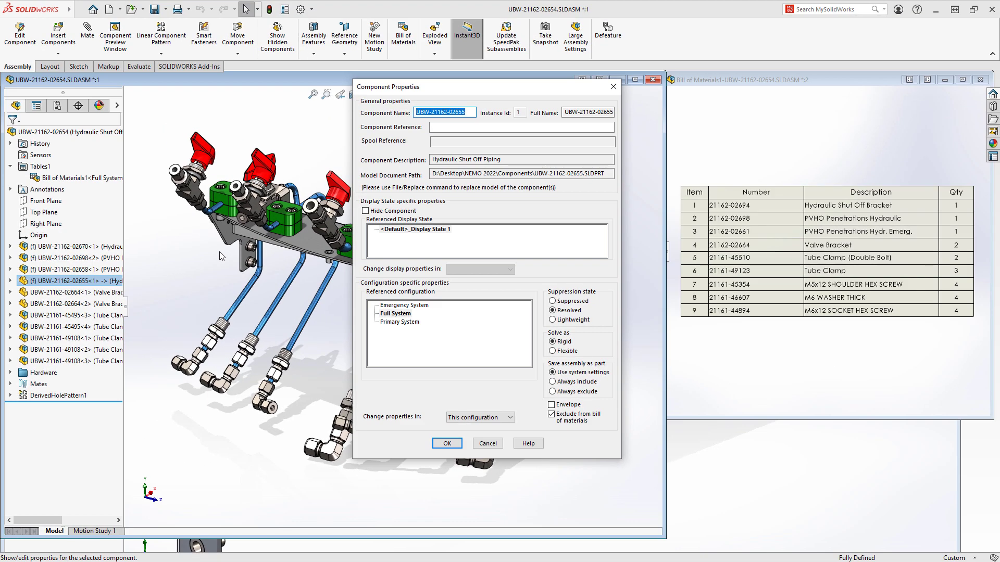
{"action": "key", "text": "Return"}
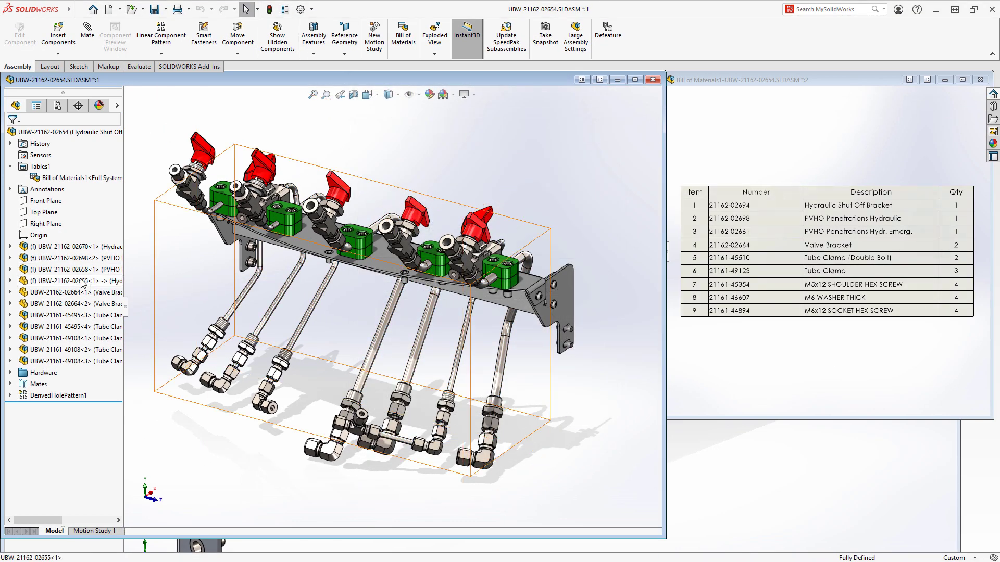
{"action": "left_click", "coordinate": [81, 282]}
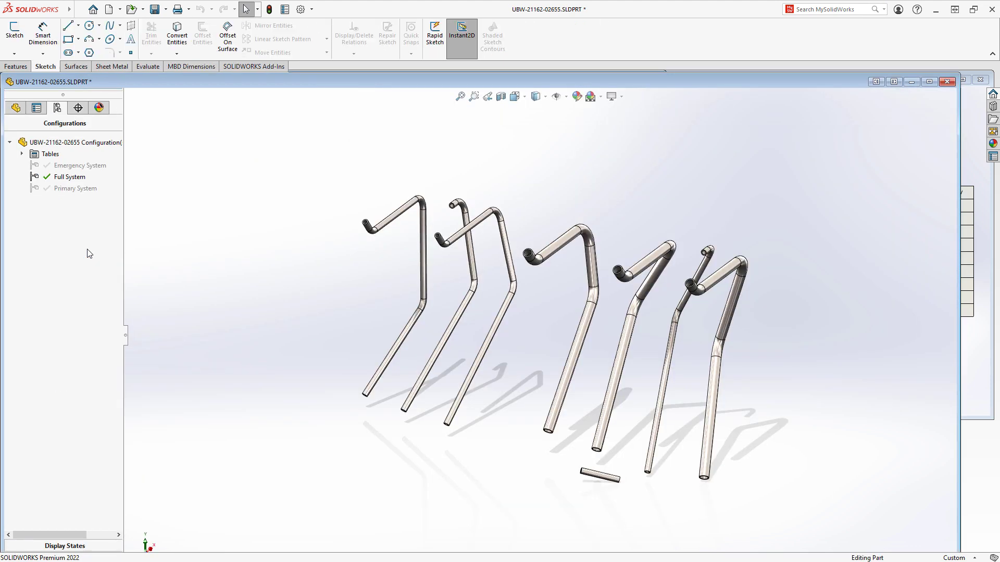
{"action": "right_click", "coordinate": [73, 180]}
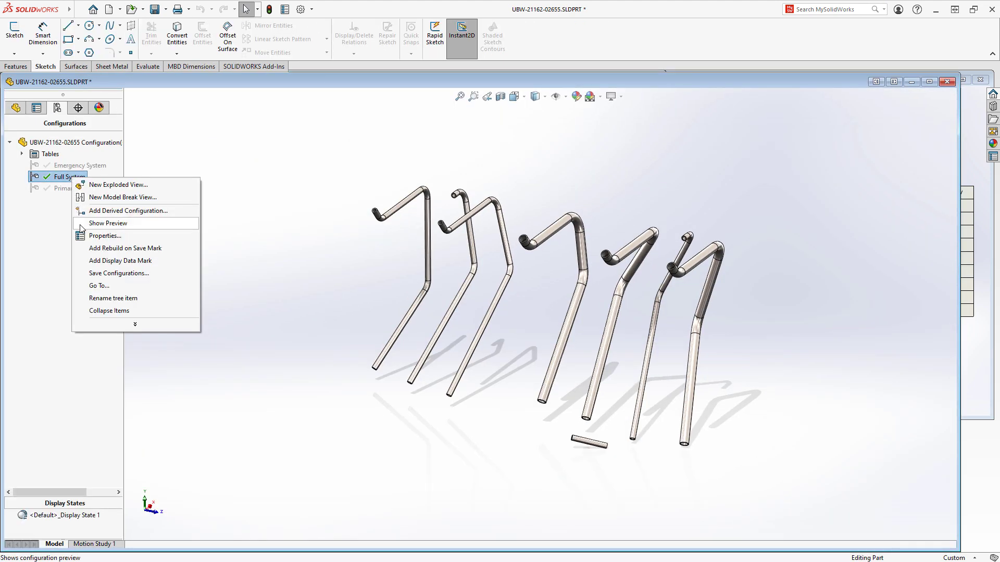
{"action": "left_click", "coordinate": [99, 232]}
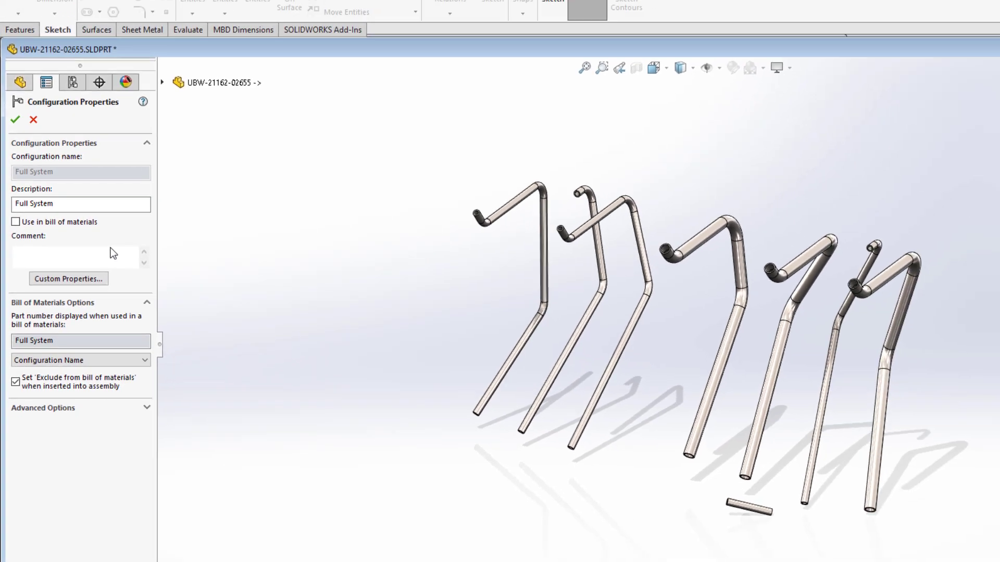
{"action": "key", "text": "Escape"}
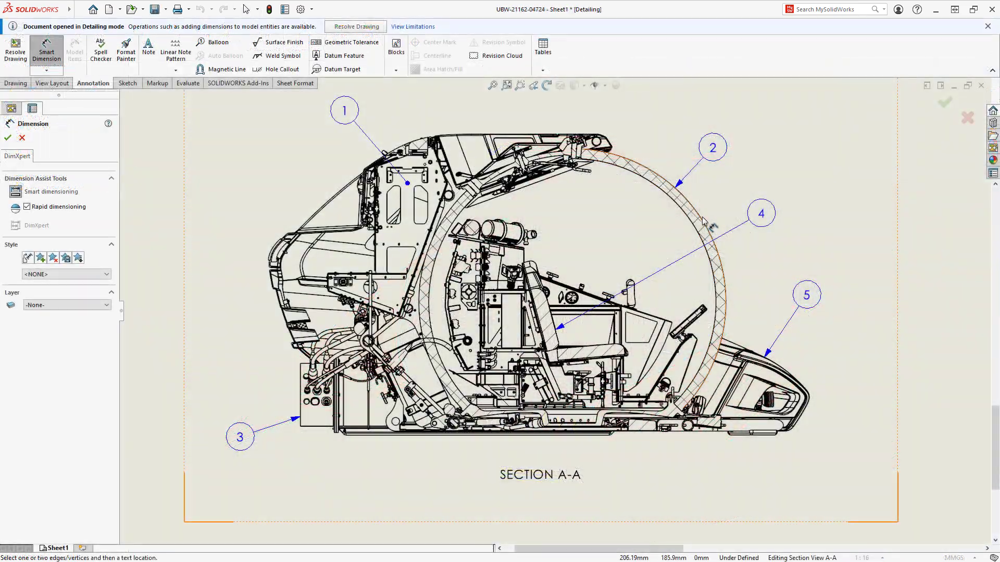
Step: Dimension the outer circle of the round hull in Section A-A and display the dimension as a diameter
{"action": "left_click", "coordinate": [699, 207]}
{"action": "left_click", "coordinate": [802, 163]}
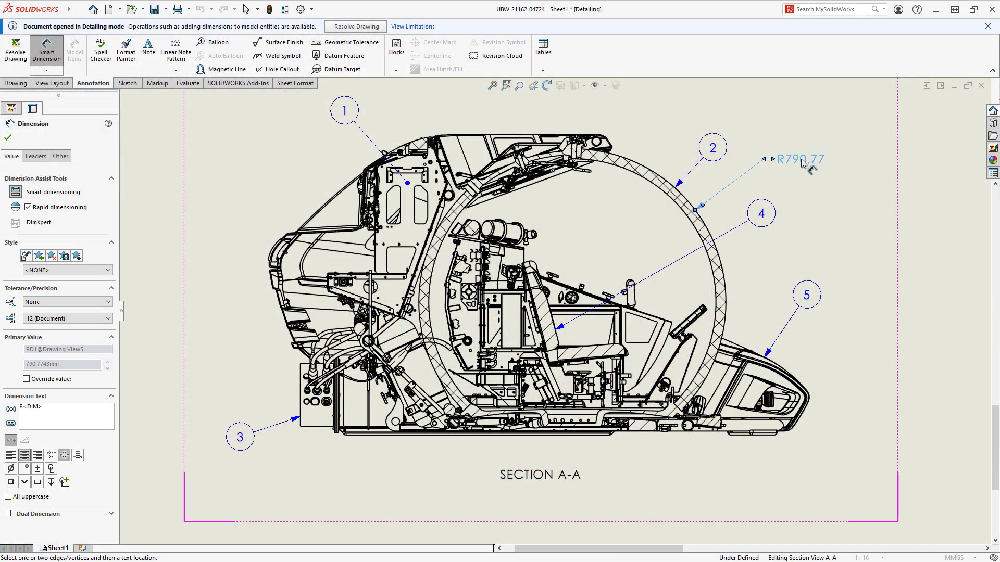
{"action": "right_click", "coordinate": [802, 161]}
{"action": "left_click", "coordinate": [828, 263]}
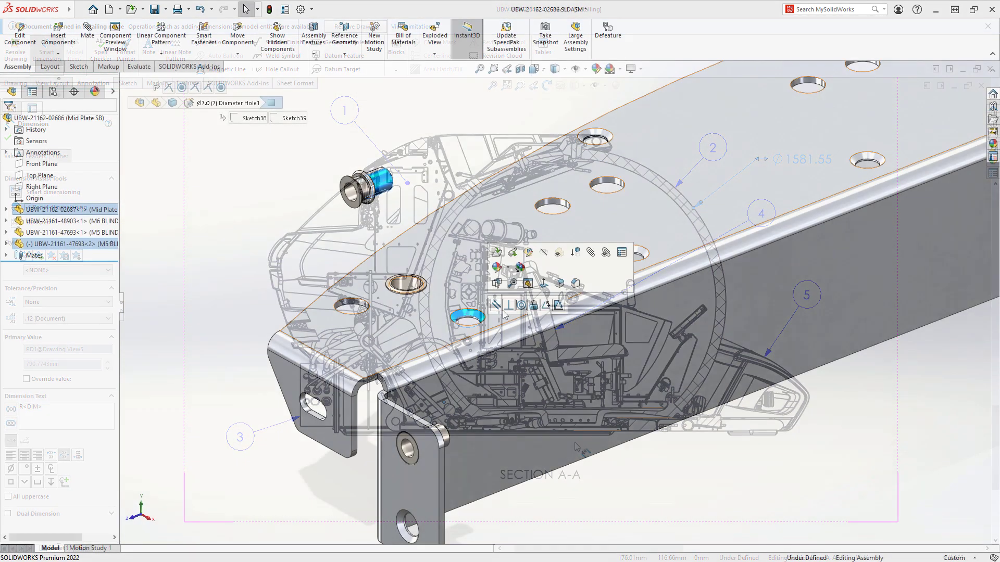
Step: Mate the loose M5 blind nut concentric to its plate hole and pattern the M6 blind nut along the plate's Ø10.0 hole pattern
{"action": "left_click", "coordinate": [529, 310]}
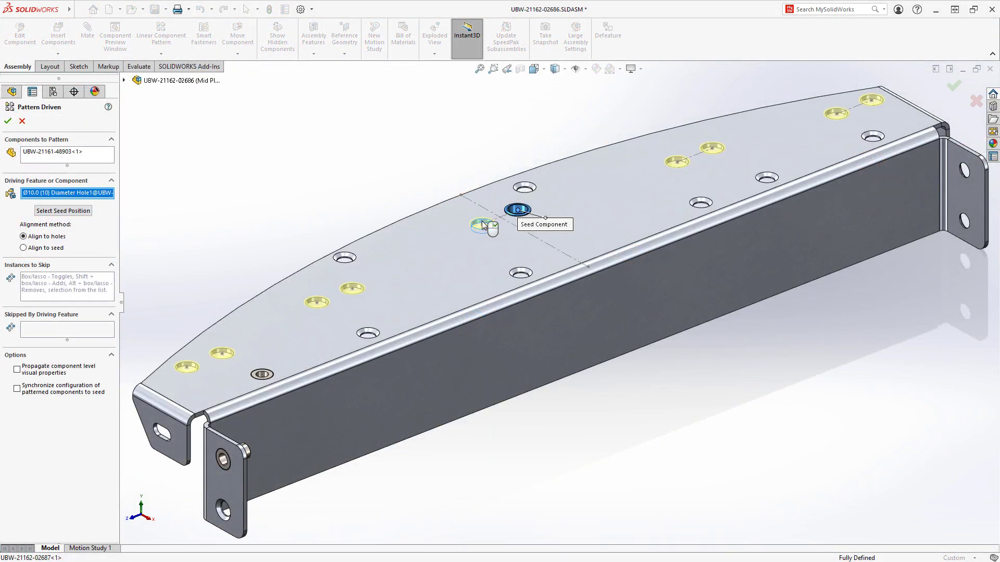
{"action": "key", "text": "Return"}
{"action": "left_click", "coordinate": [222, 223]}
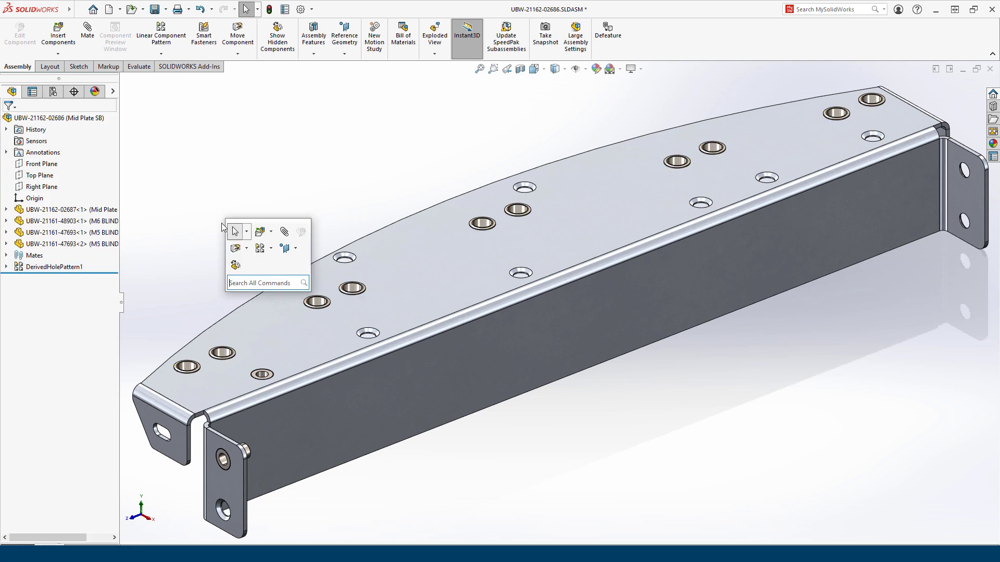